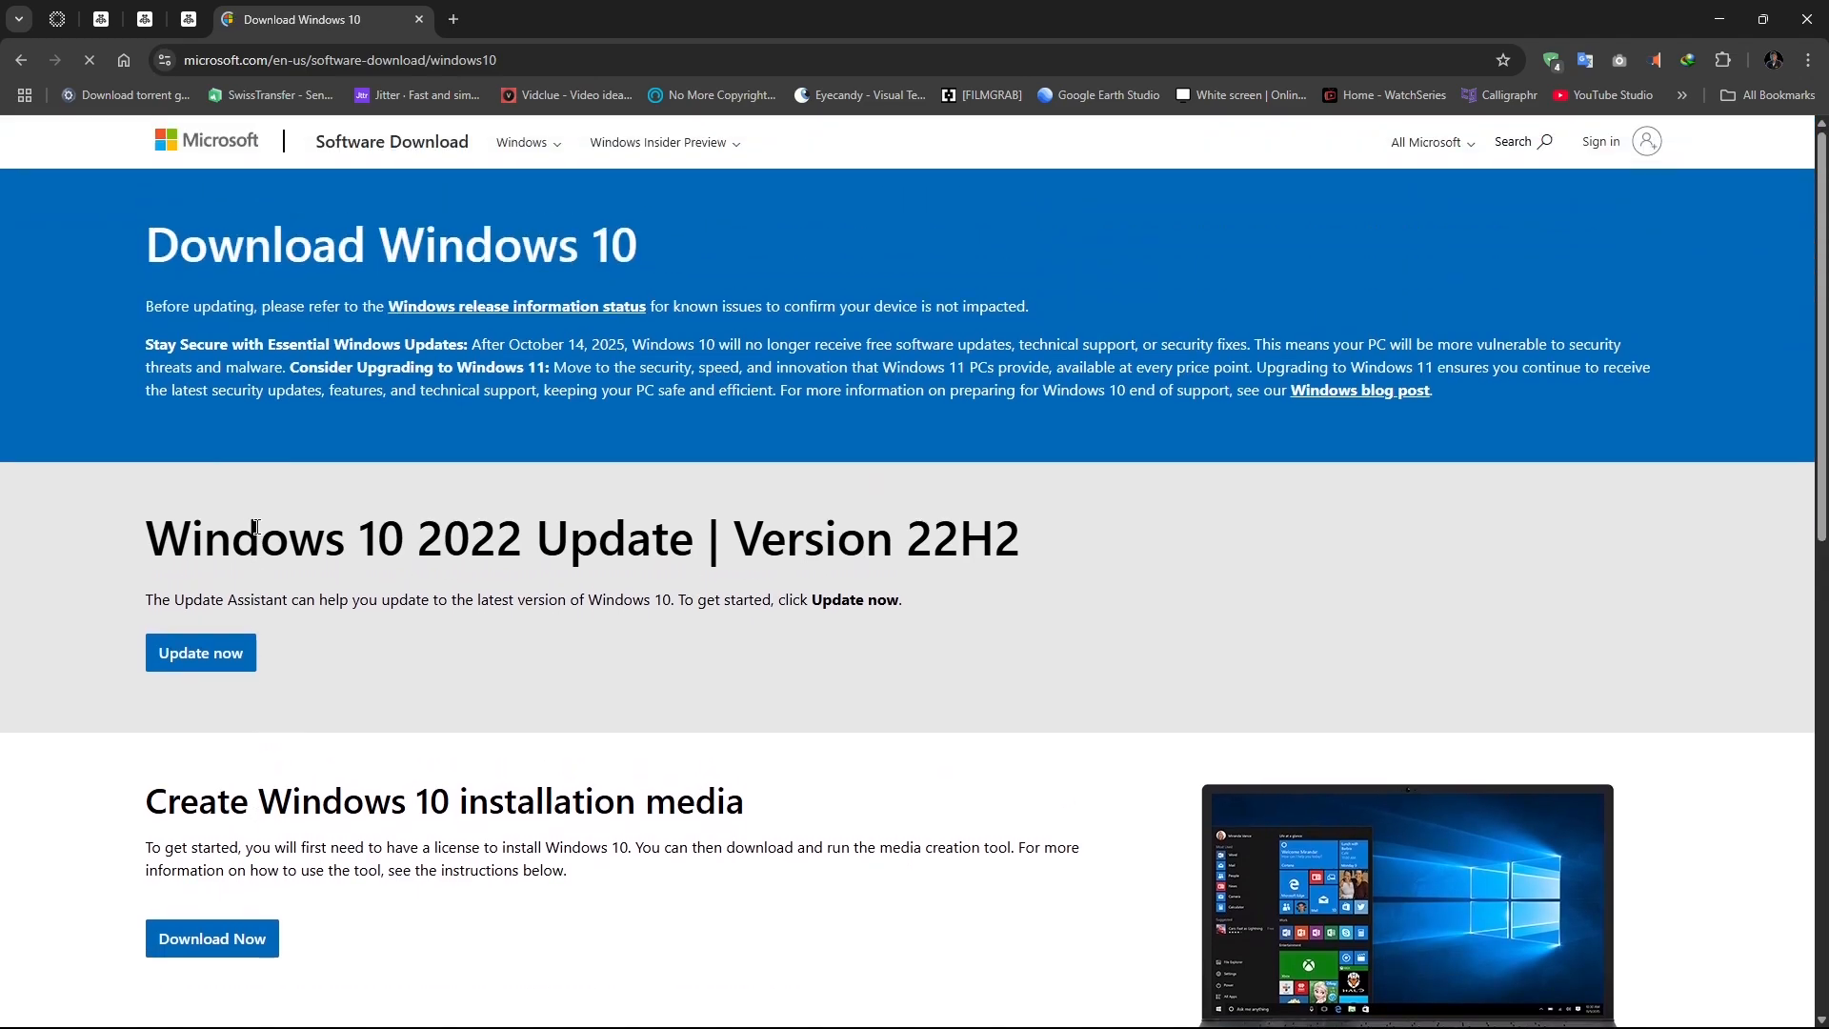
# Inspect the Windows 10 download page and open the Network conditions tool in the developer tools.
pyautogui.scroll(-1, 257, 528)
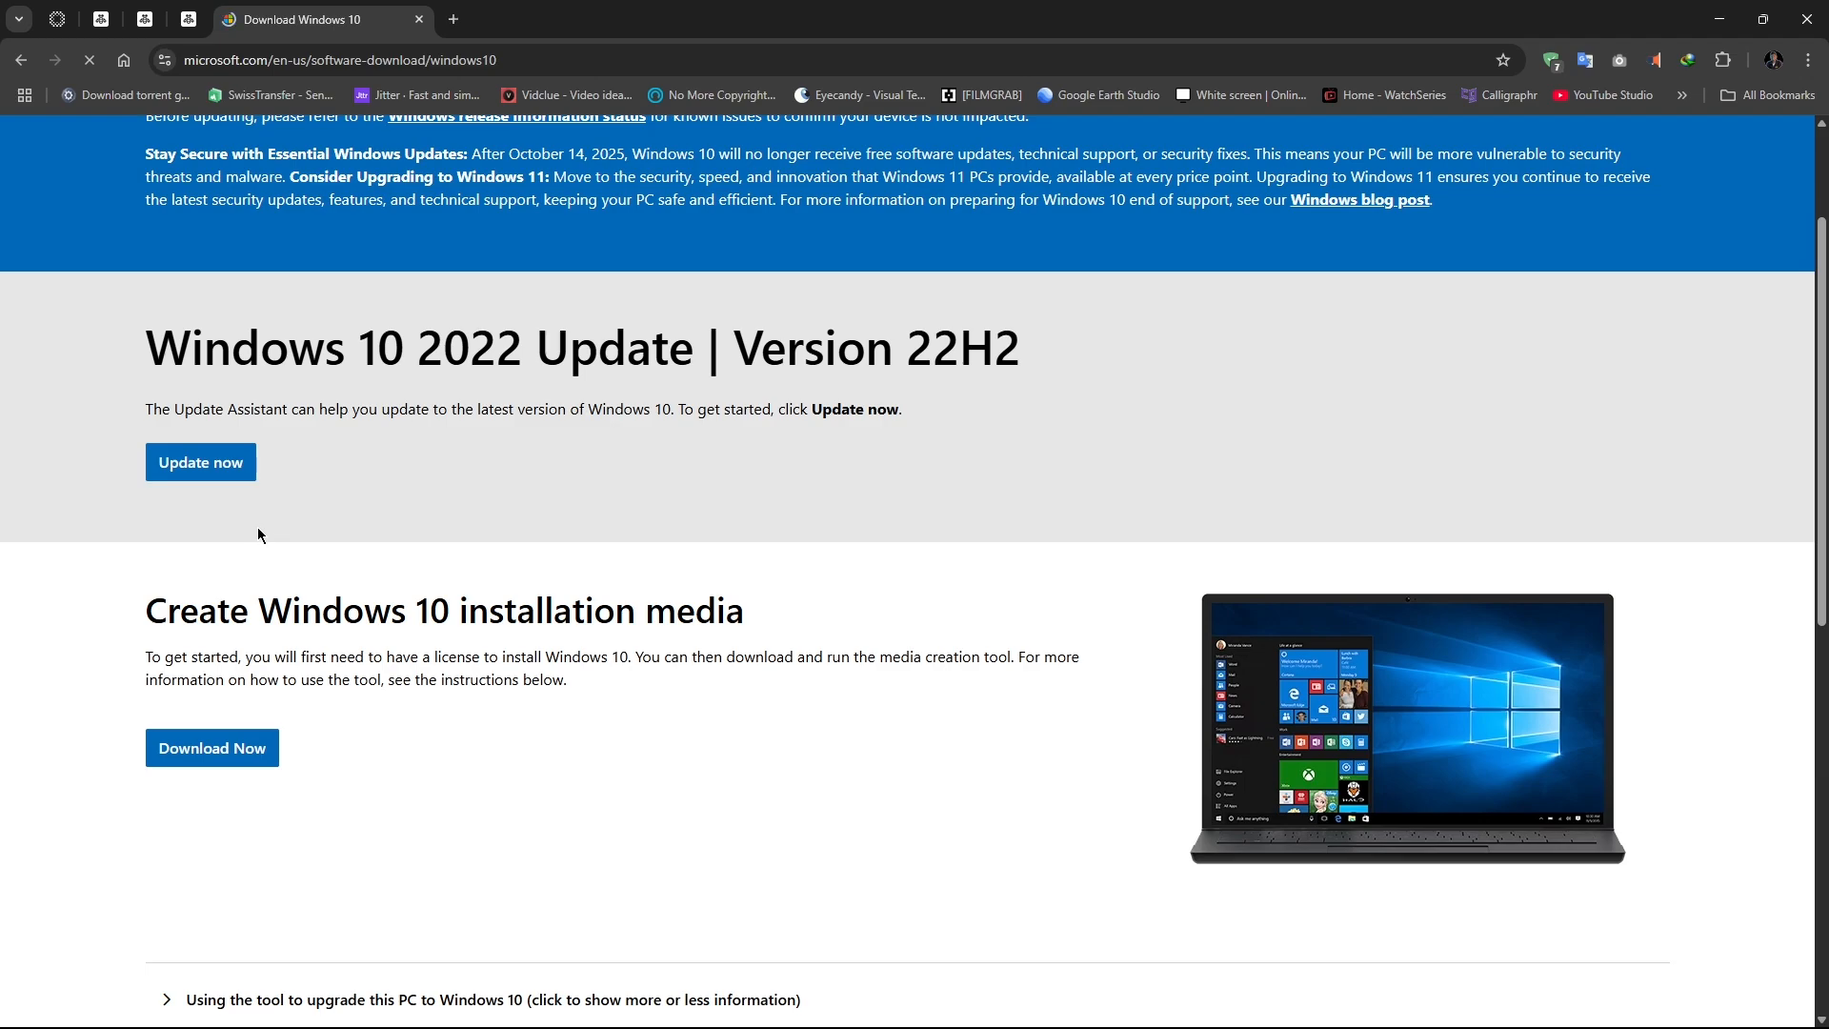
pyautogui.scroll(-1, 253, 522)
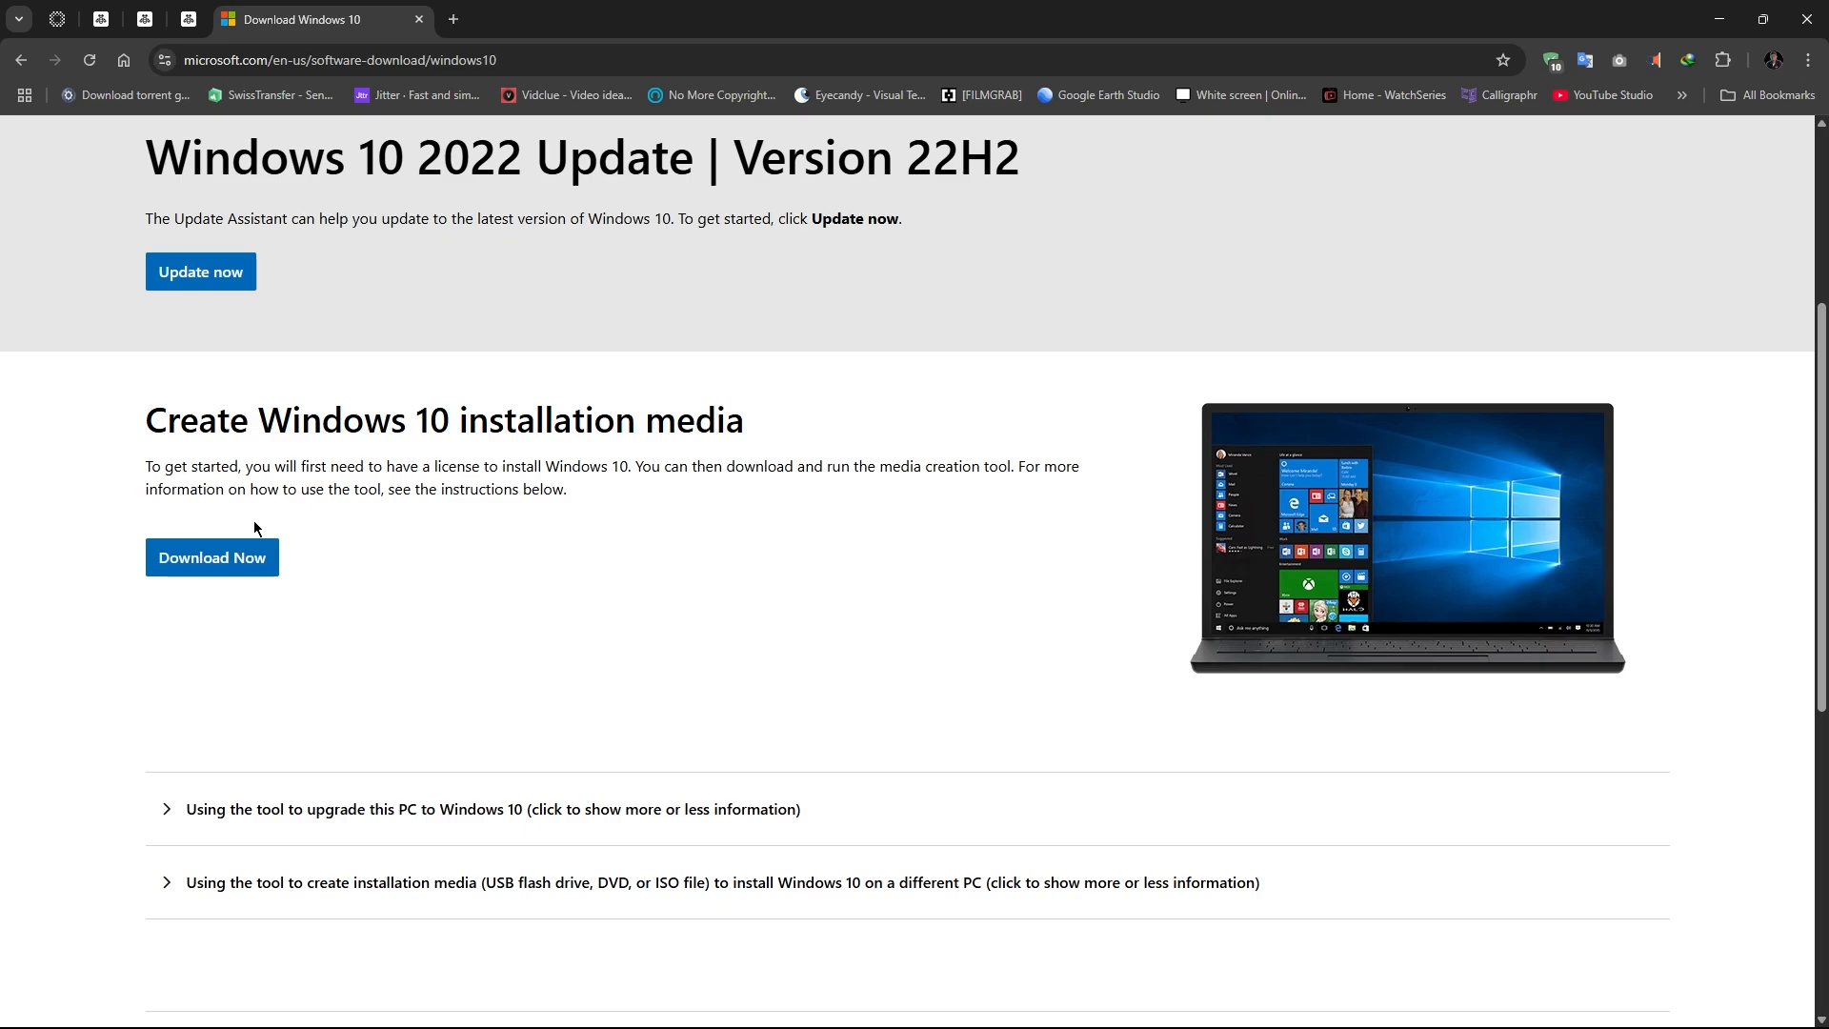
pyautogui.rightClick(587, 323)
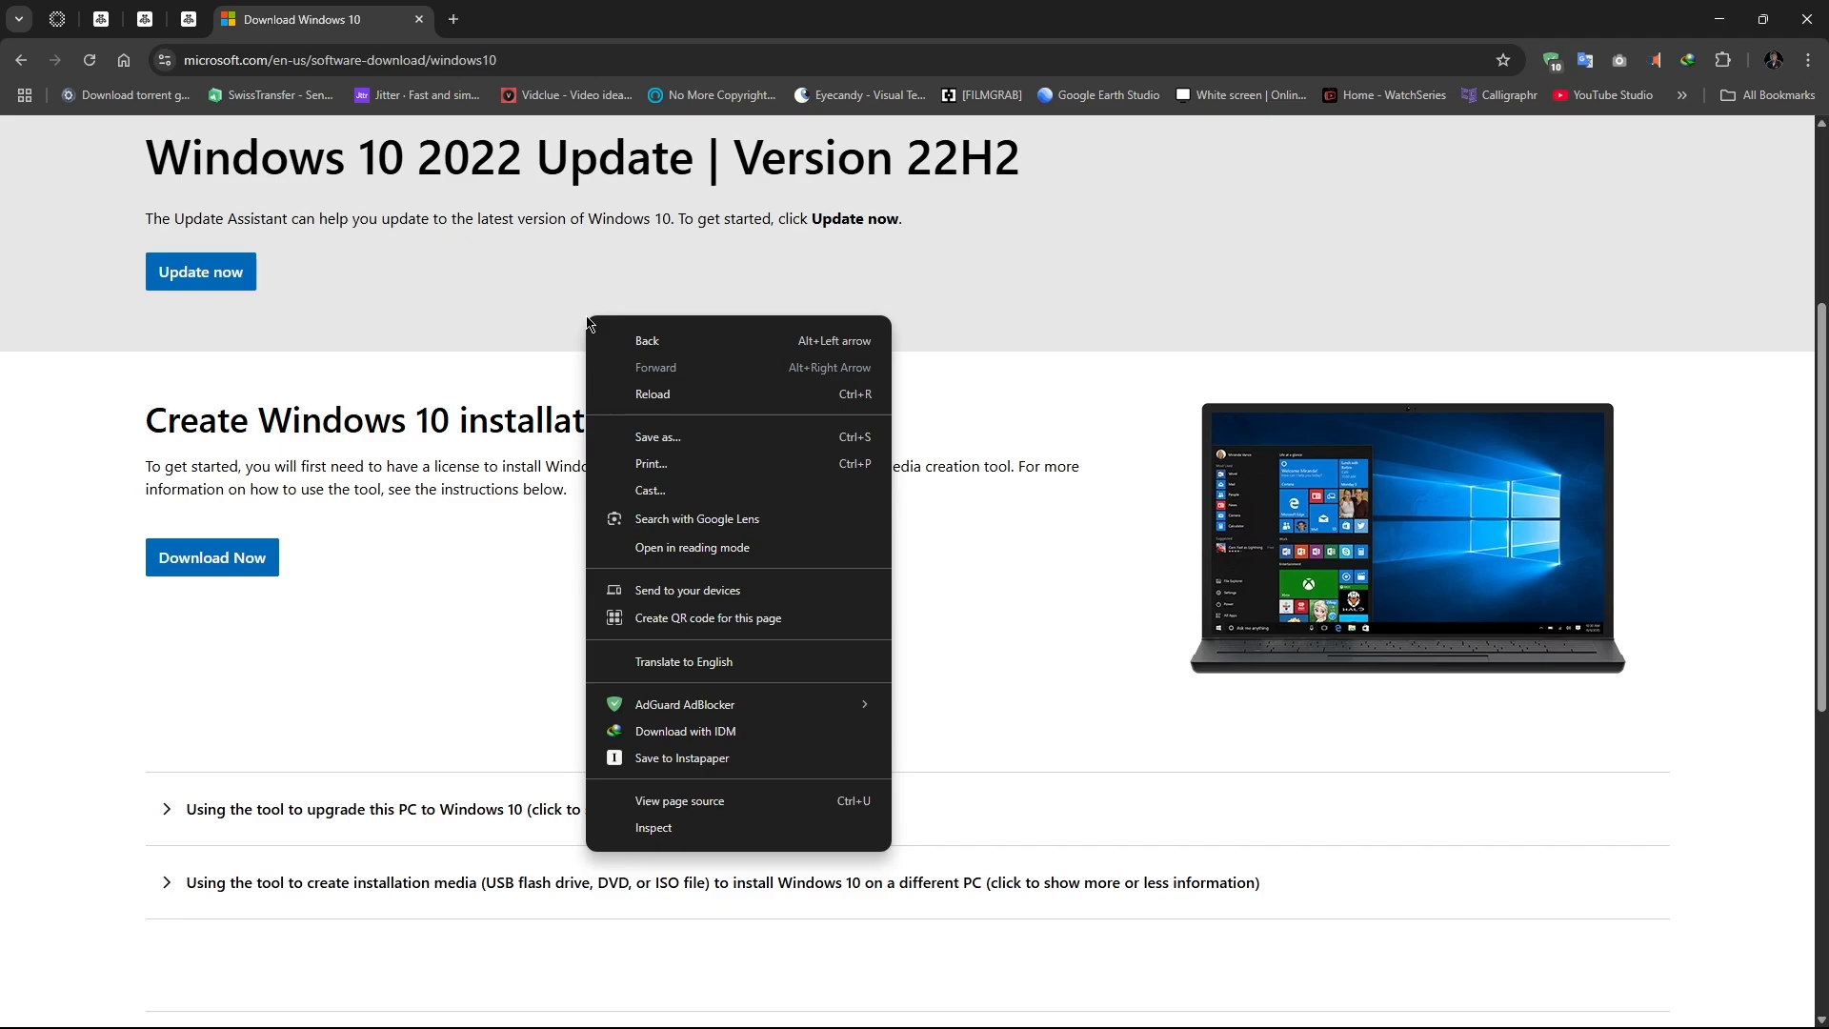
pyautogui.click(712, 832)
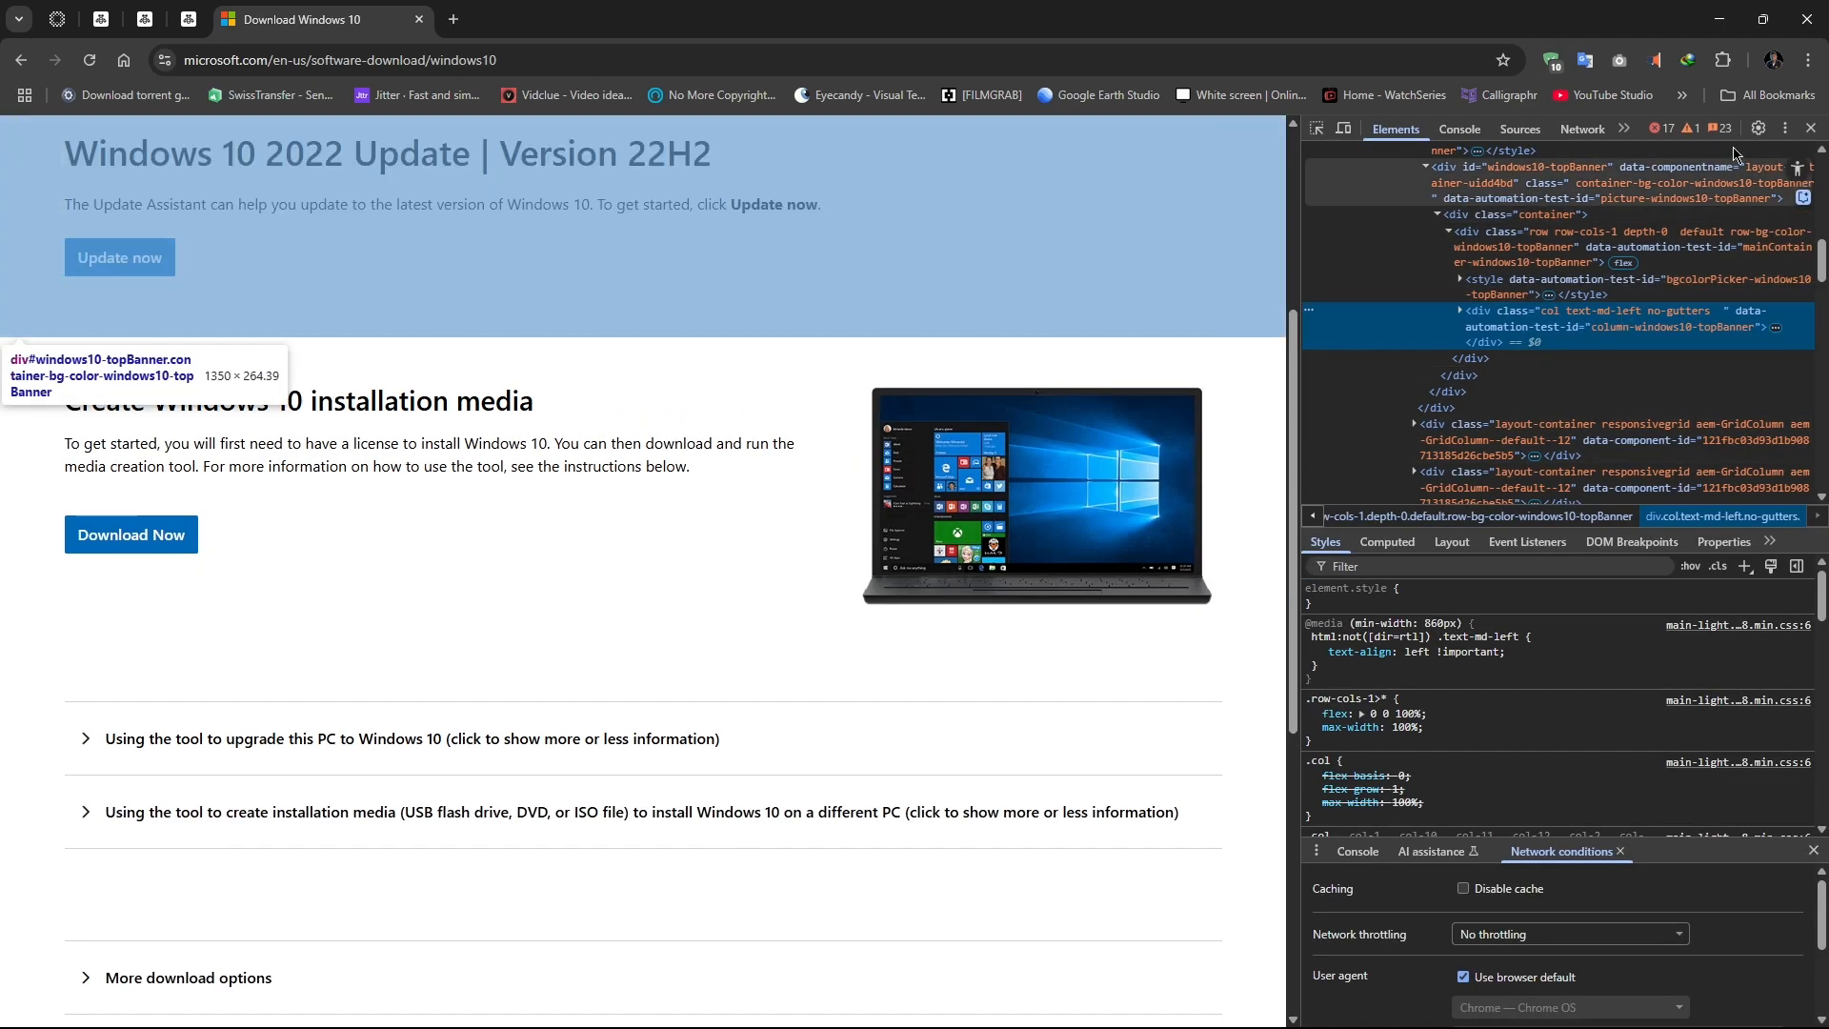
pyautogui.click(1787, 130)
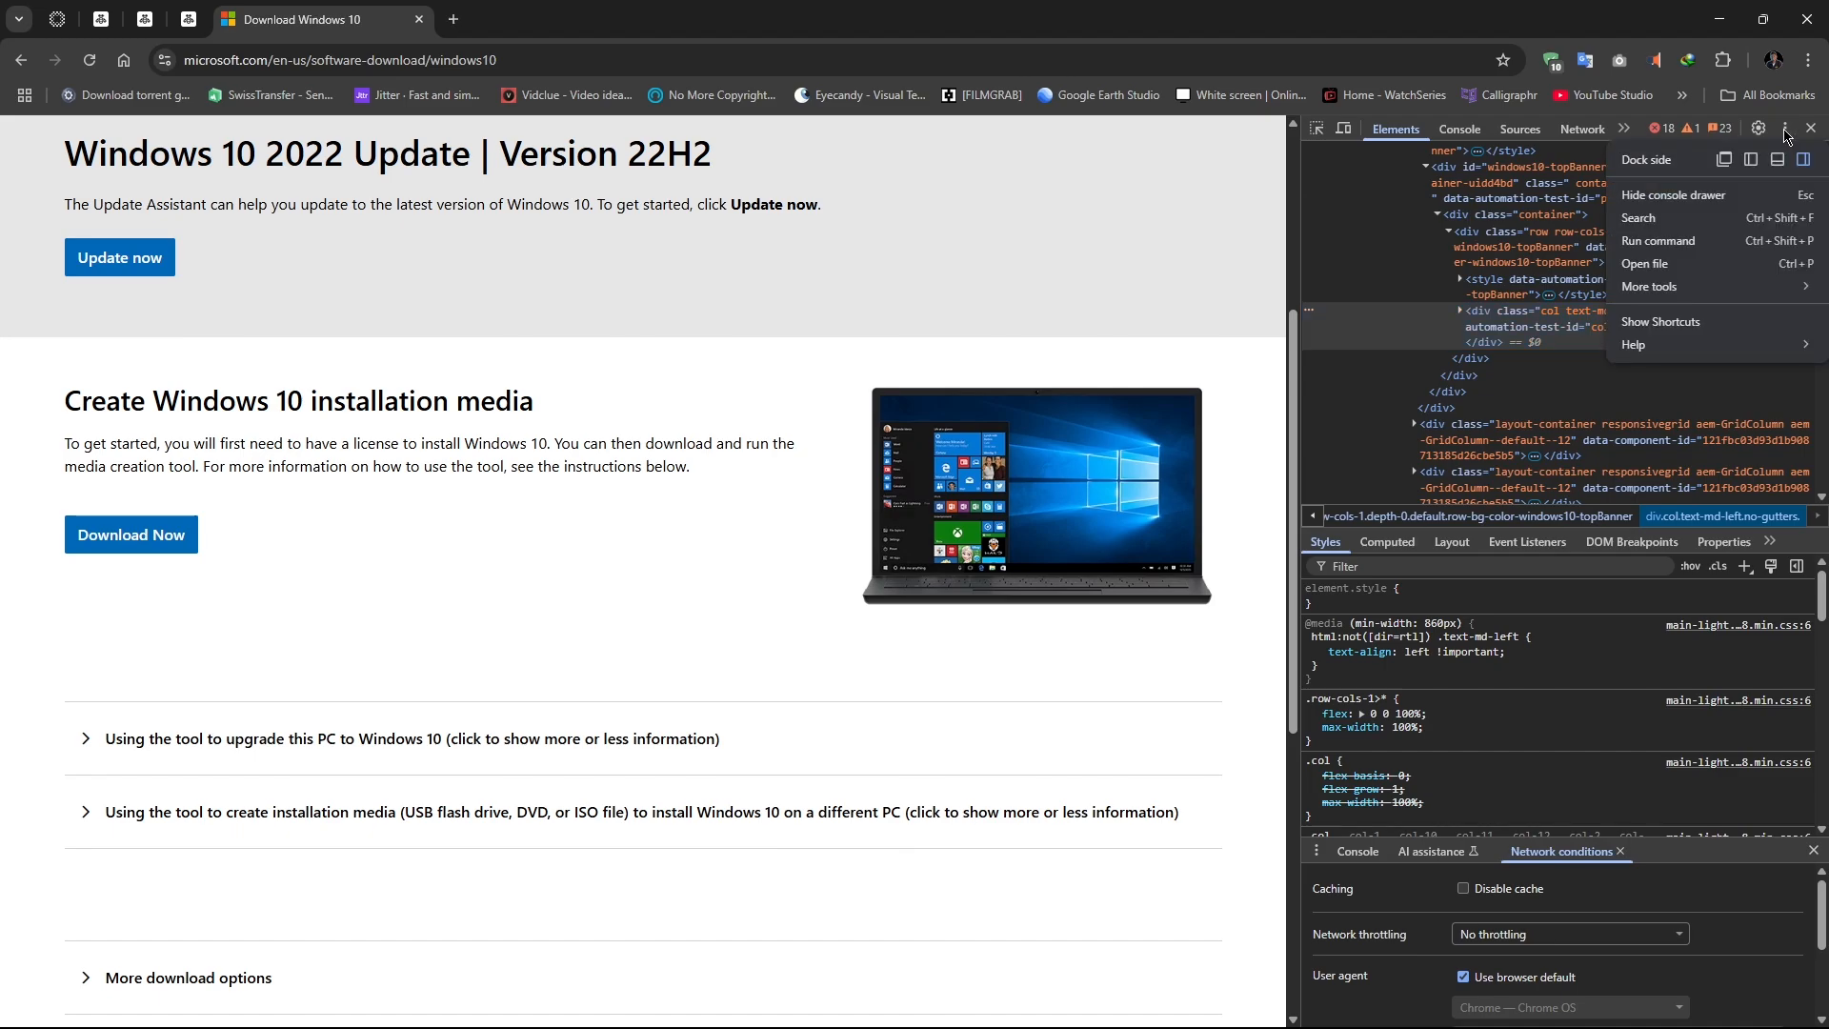
pyautogui.moveTo(1667, 286)
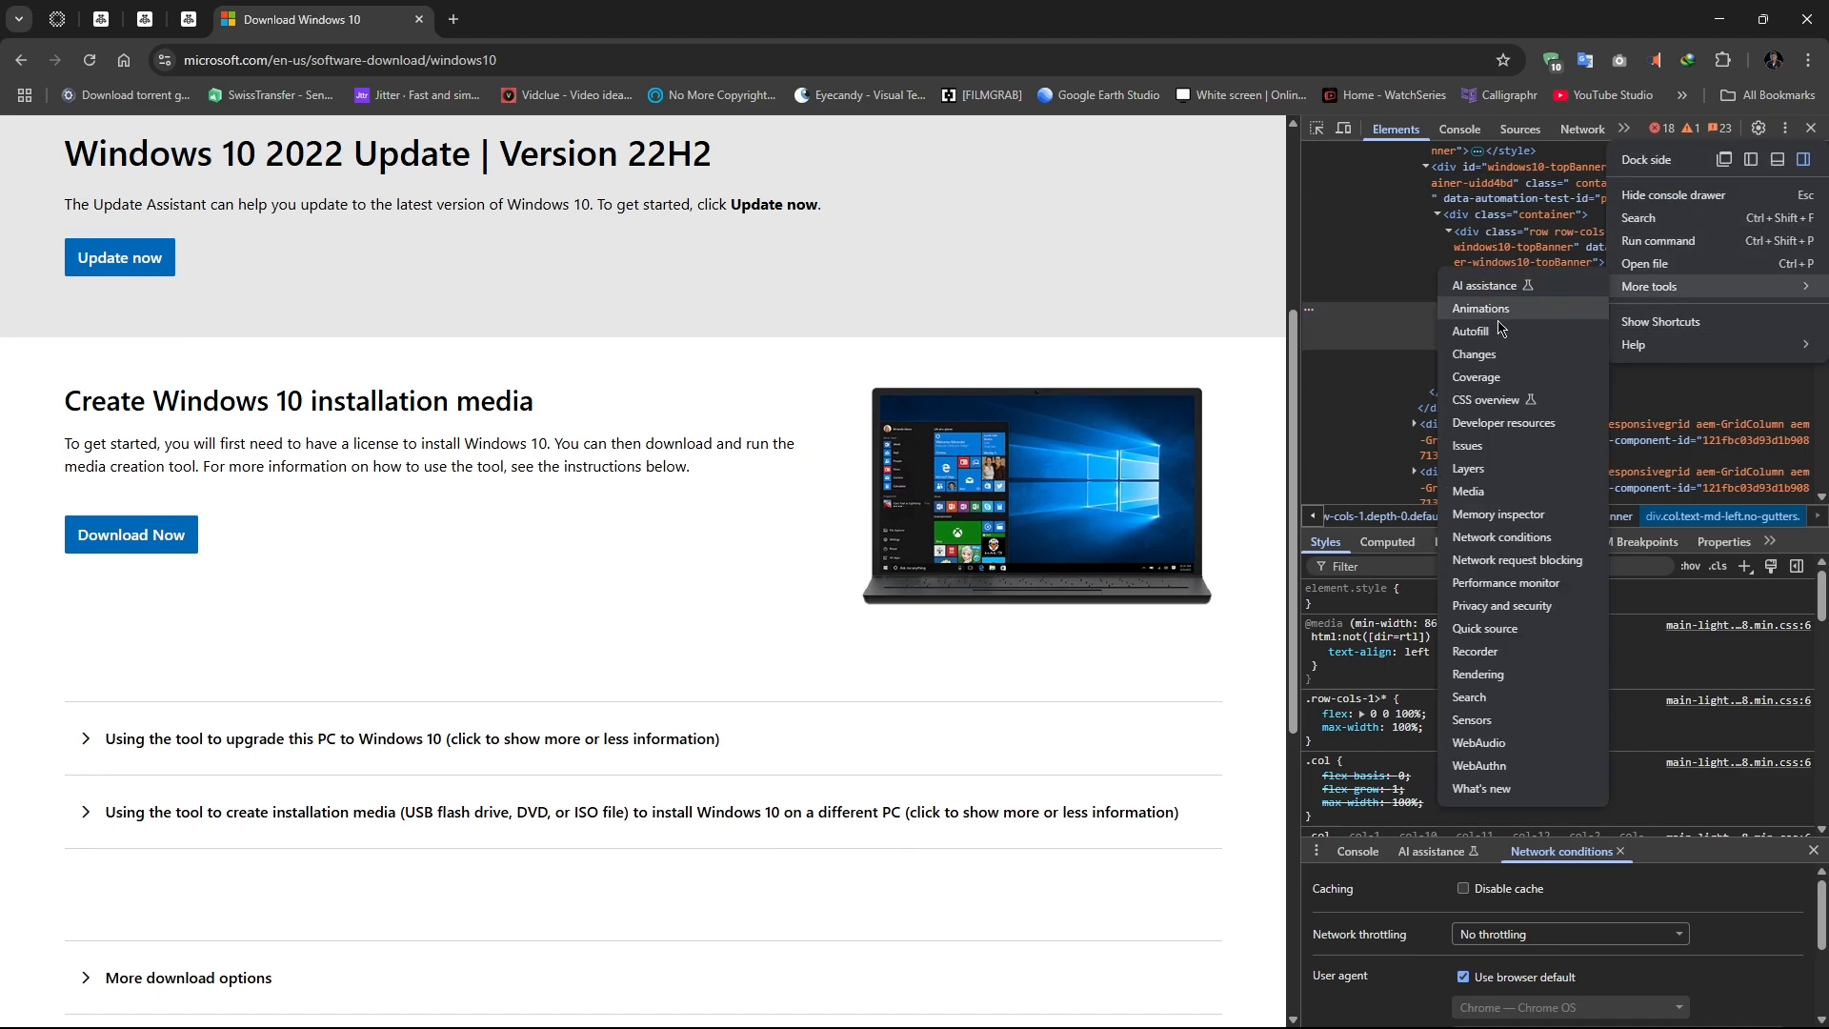
pyautogui.click(1510, 539)
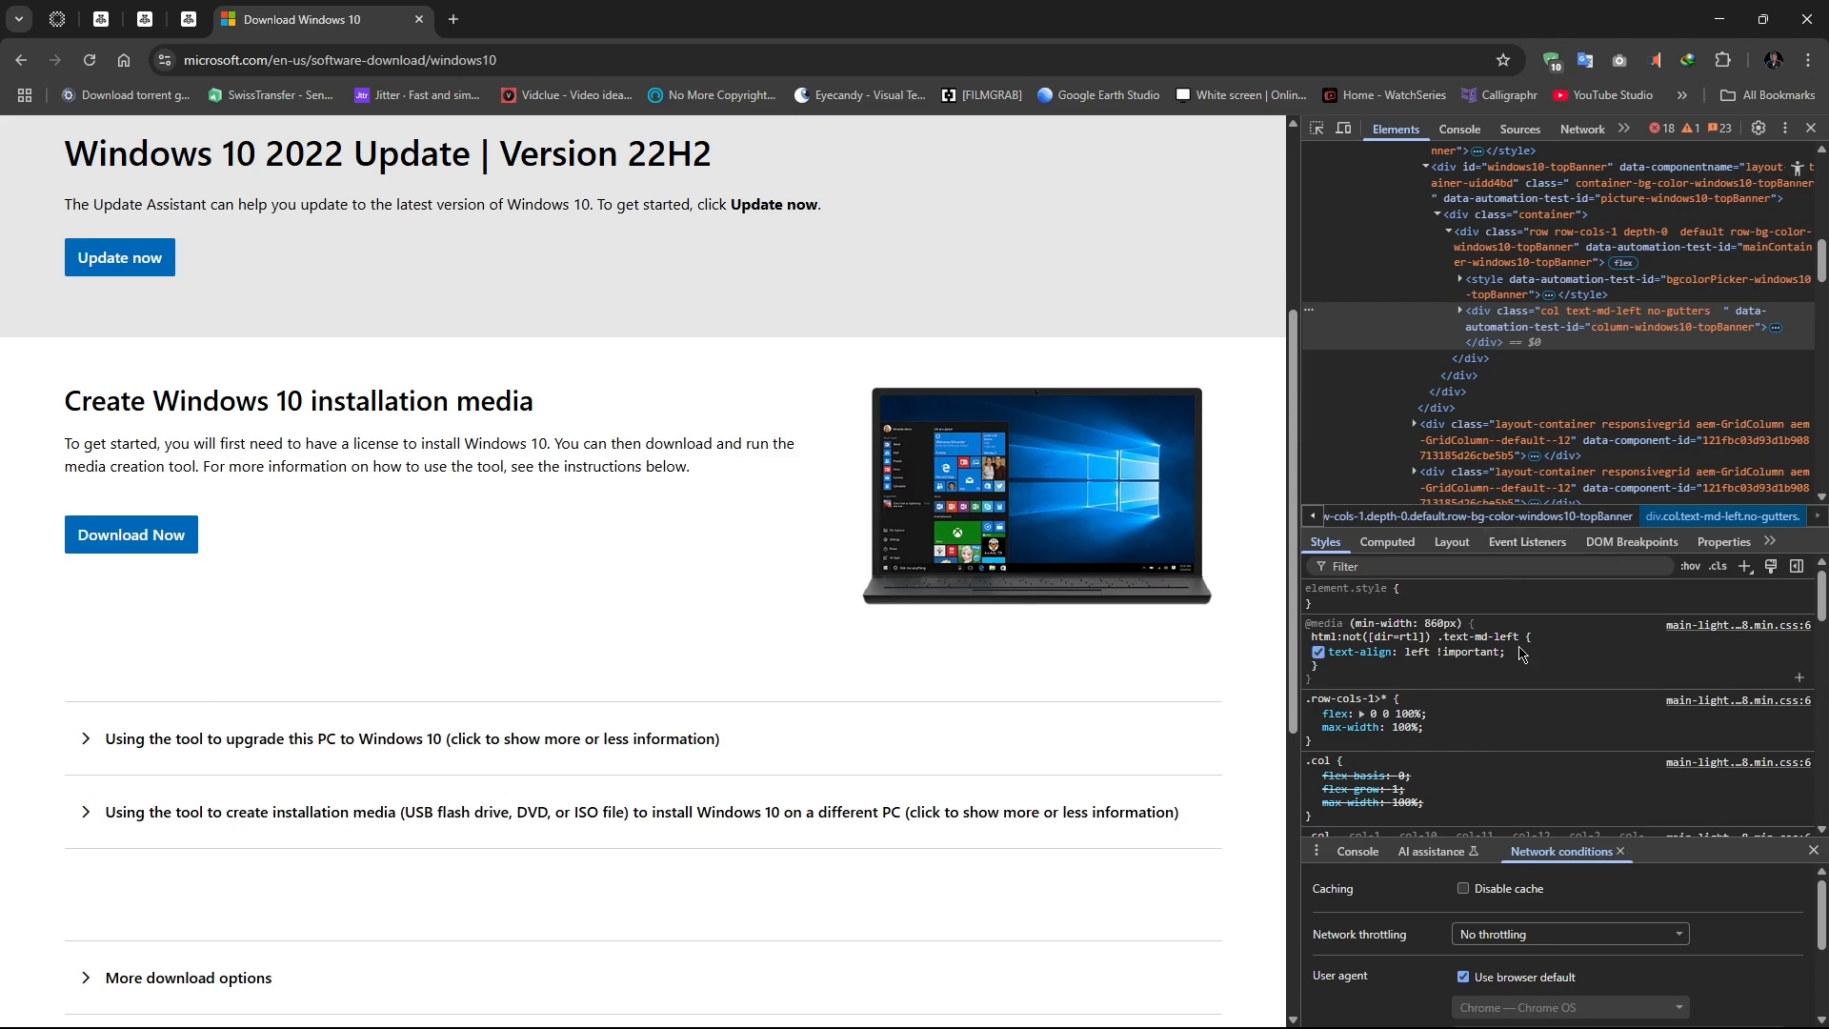
# Override the browser's default user agent with Chrome — Chrome OS and reload the page.
pyautogui.scroll(-5, 1521, 653)
pyautogui.scroll(-3, 1609, 916)
pyautogui.scroll(3, 1609, 916)
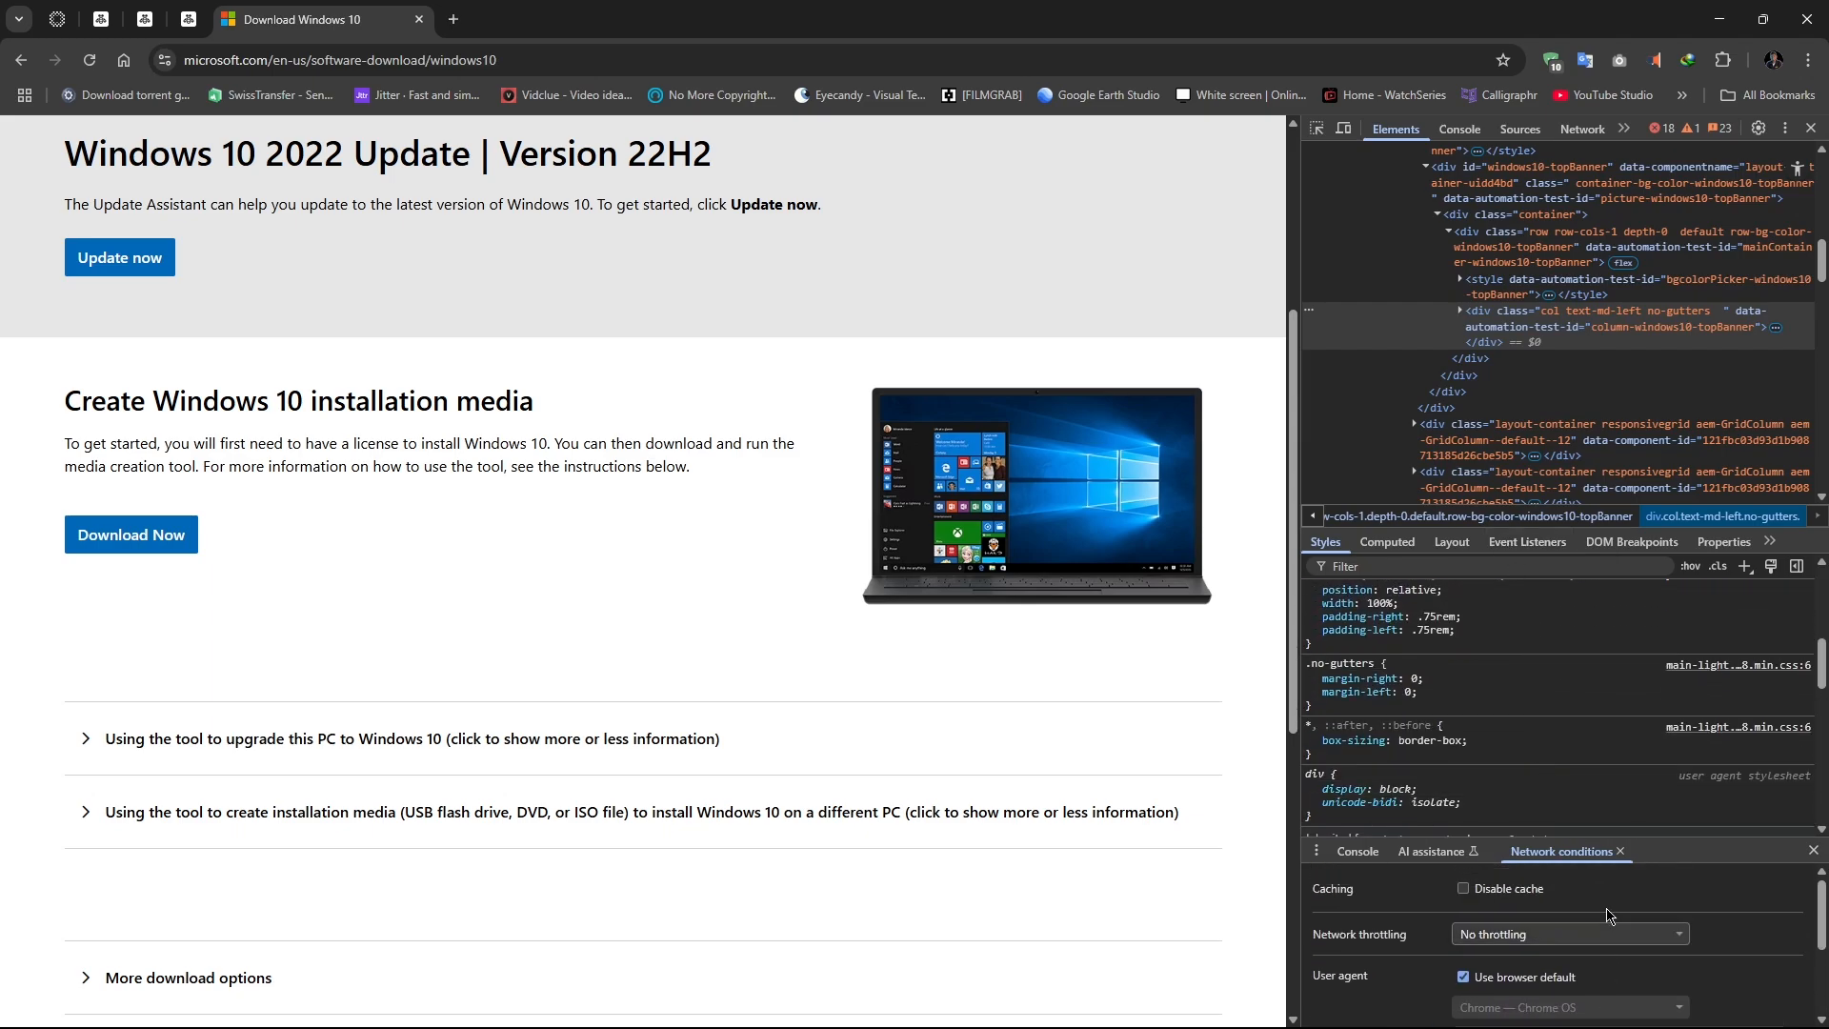
pyautogui.scroll(5, 1619, 705)
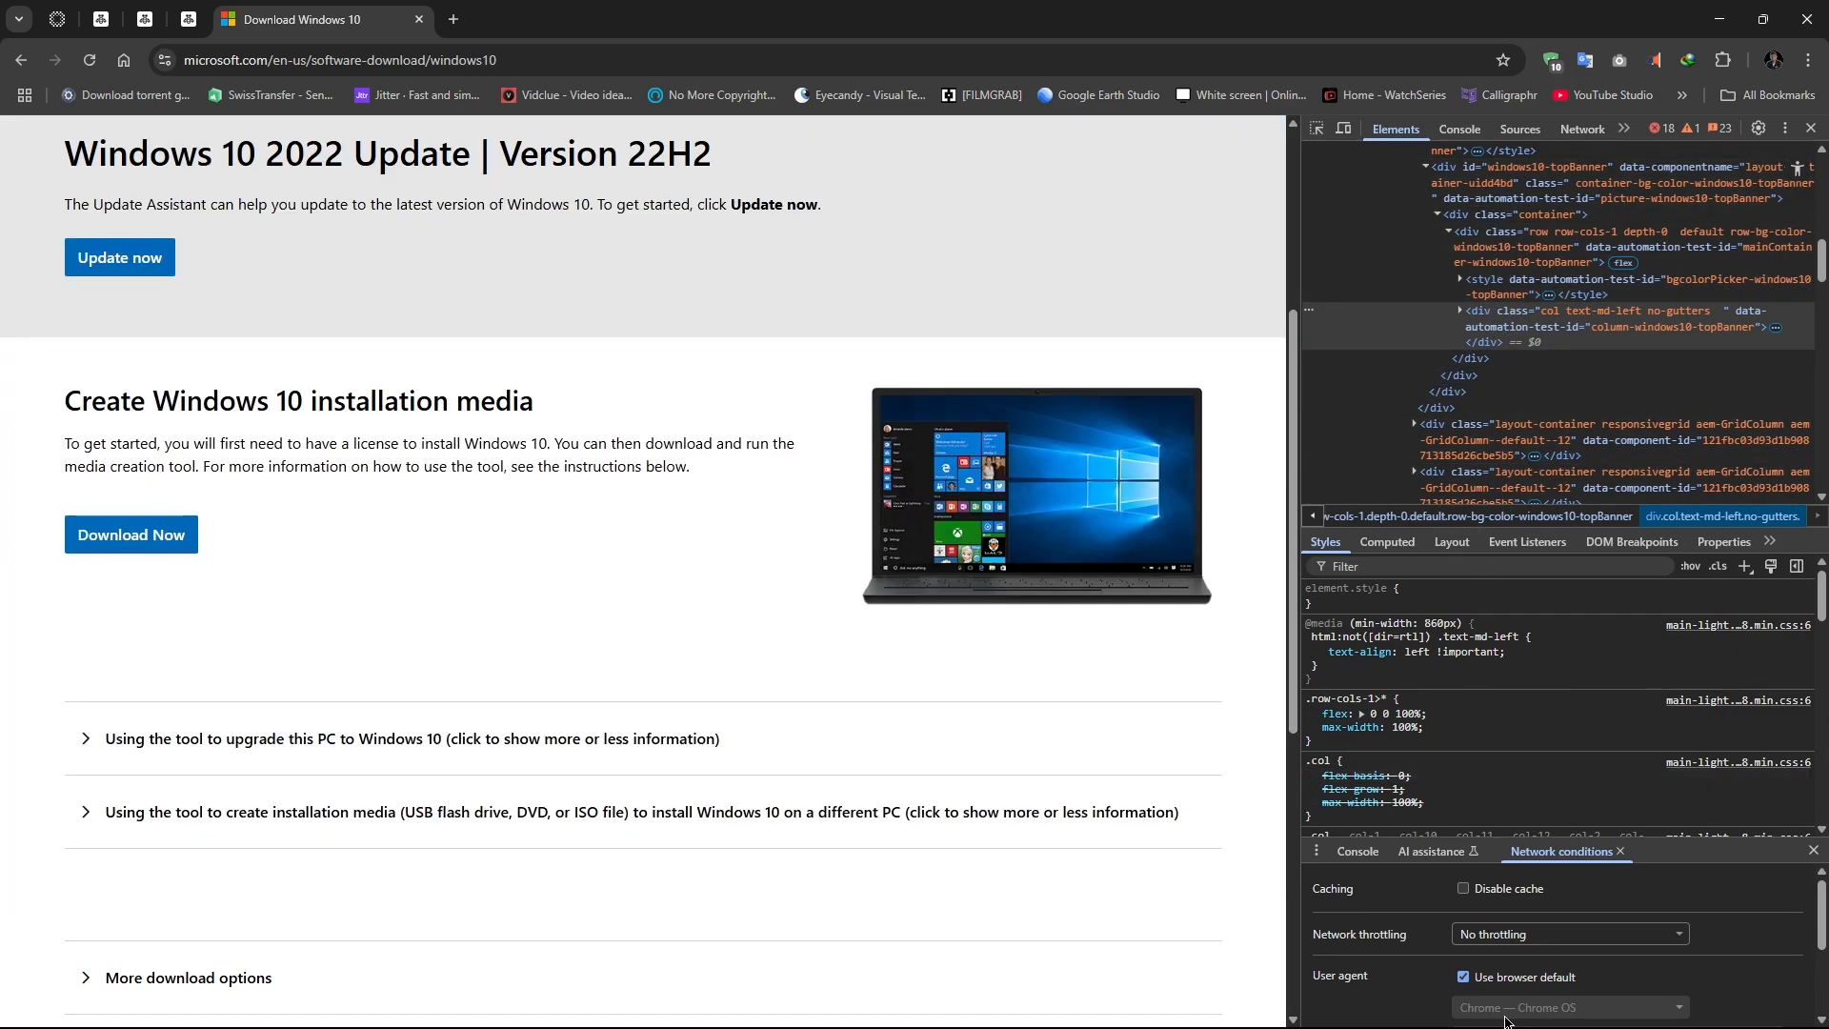
pyautogui.scroll(-1, 1343, 962)
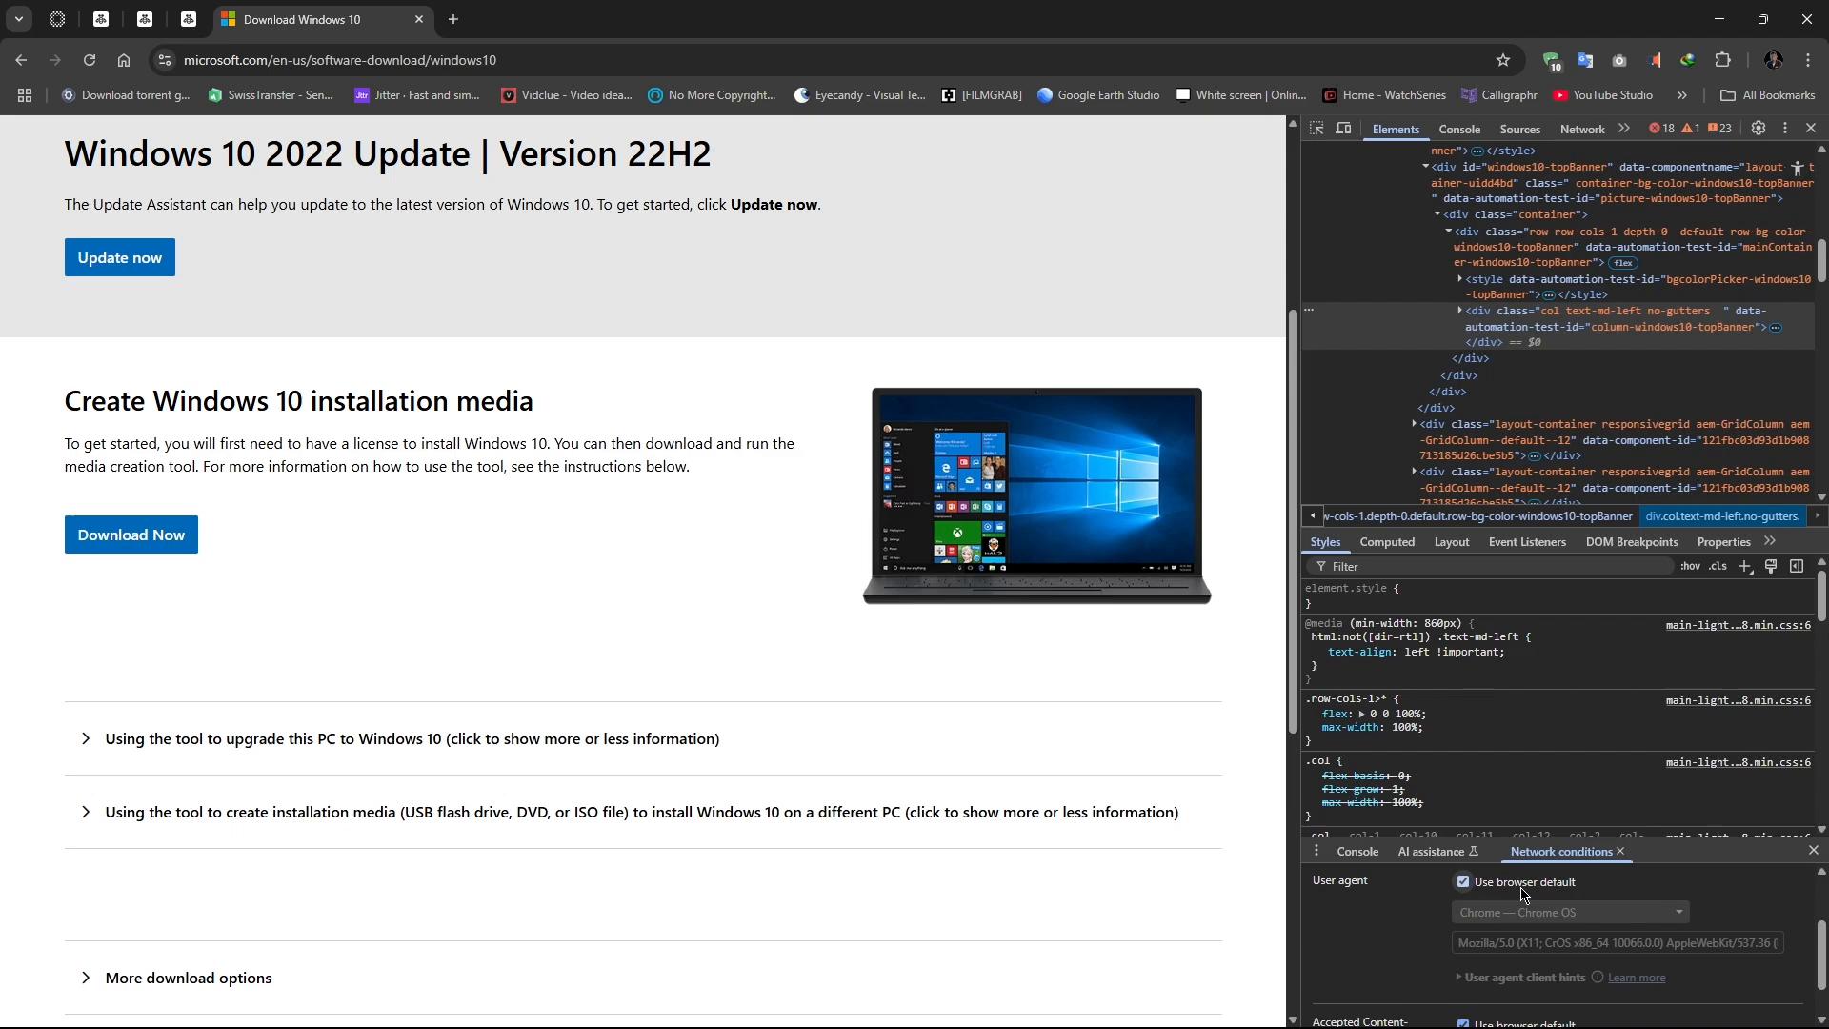
pyautogui.click(1467, 882)
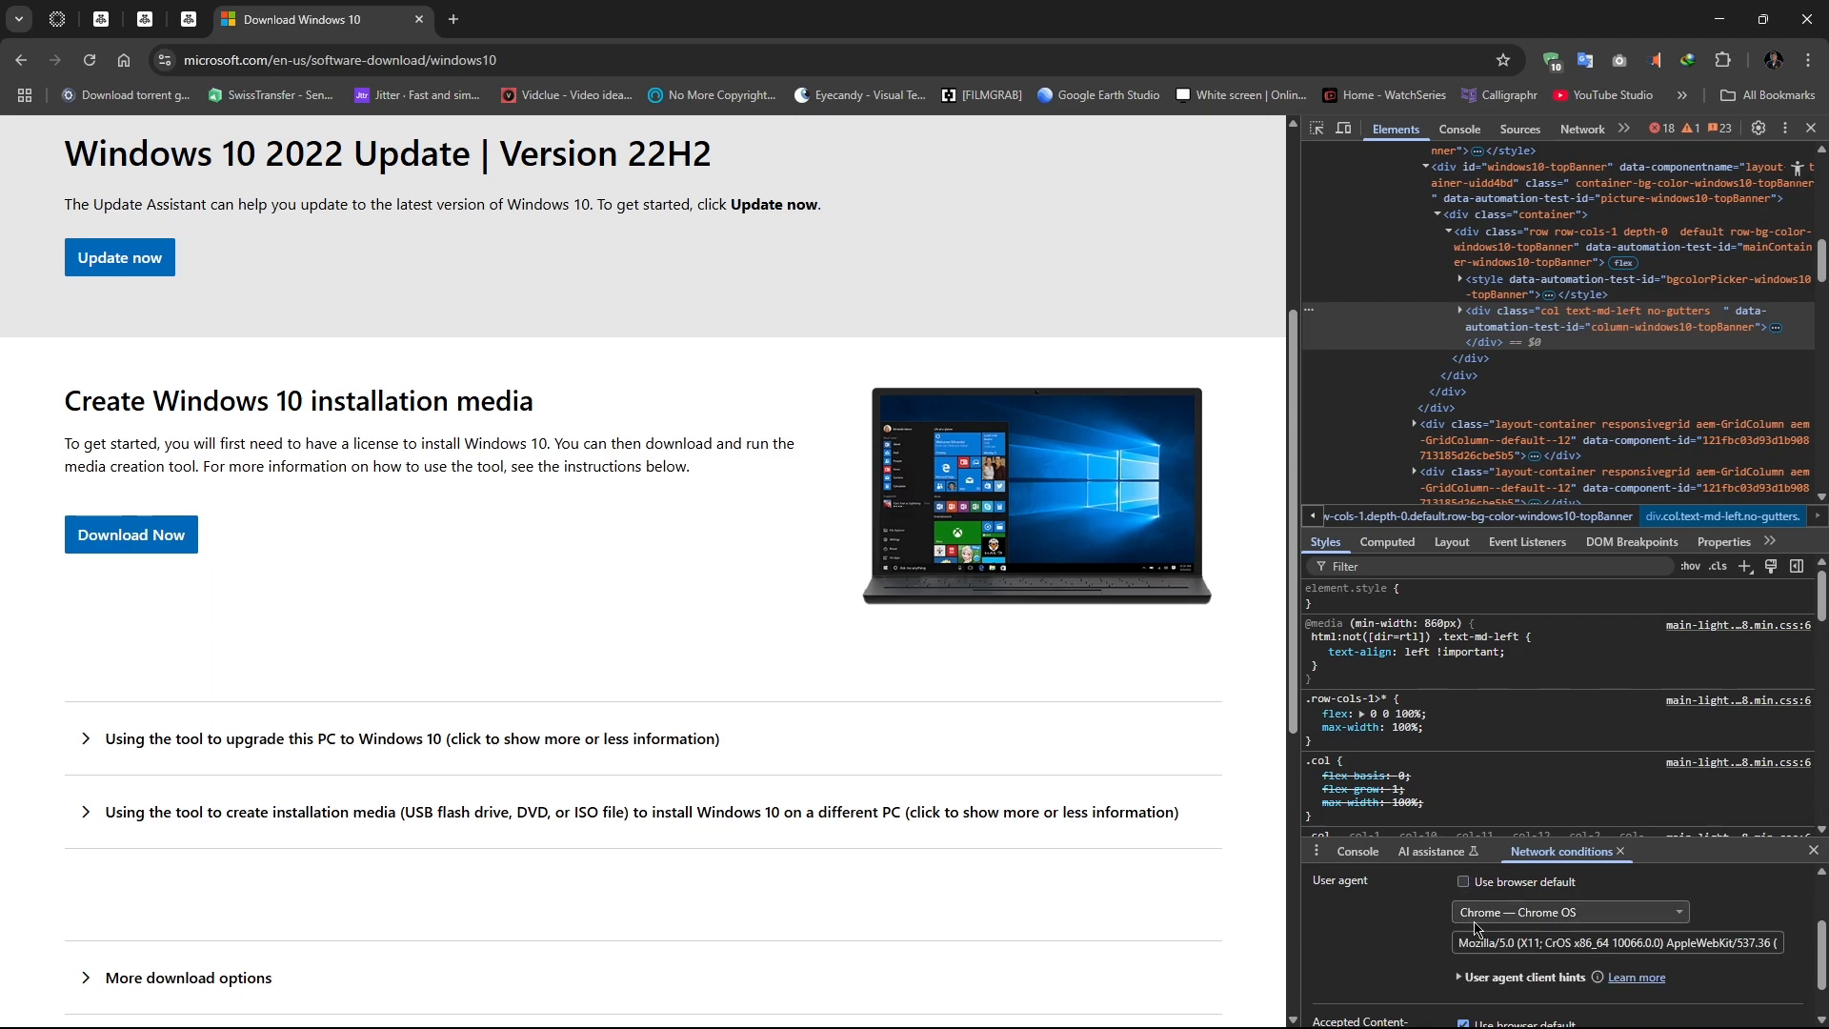
pyautogui.click(1524, 911)
pyautogui.scroll(1, 1544, 670)
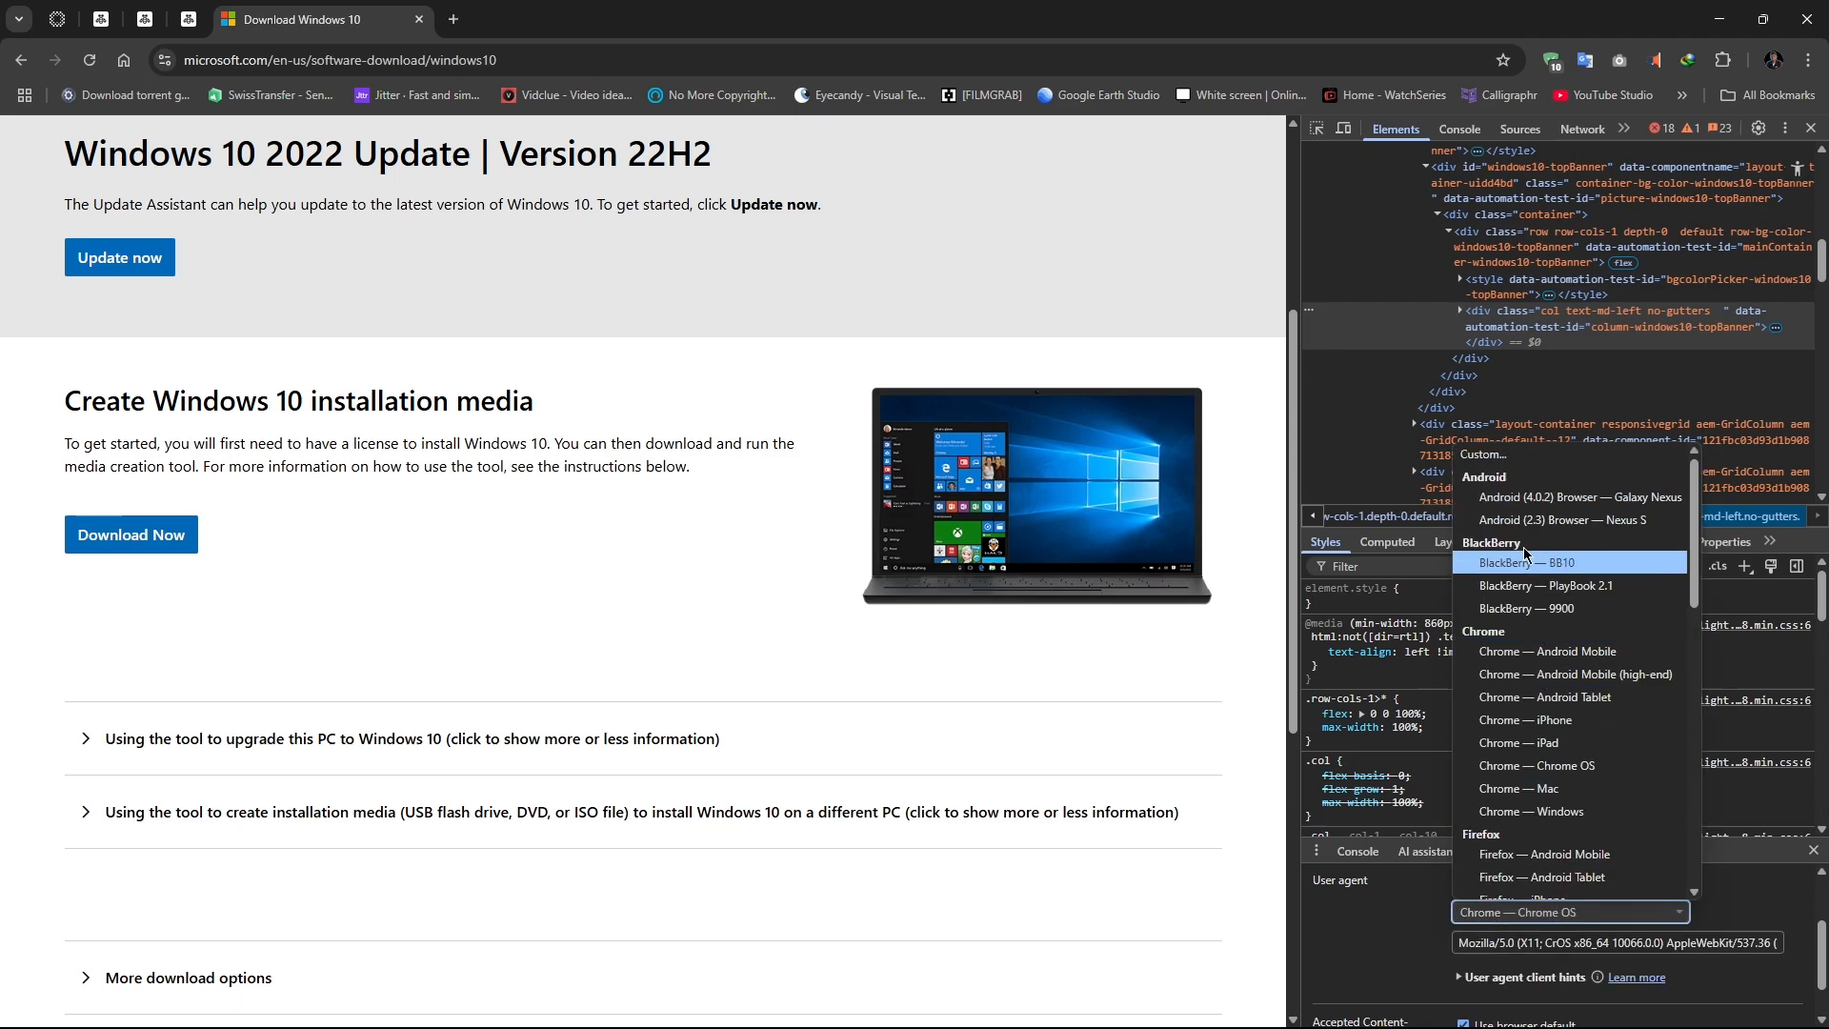
pyautogui.scroll(-5, 1552, 661)
pyautogui.scroll(5, 1567, 648)
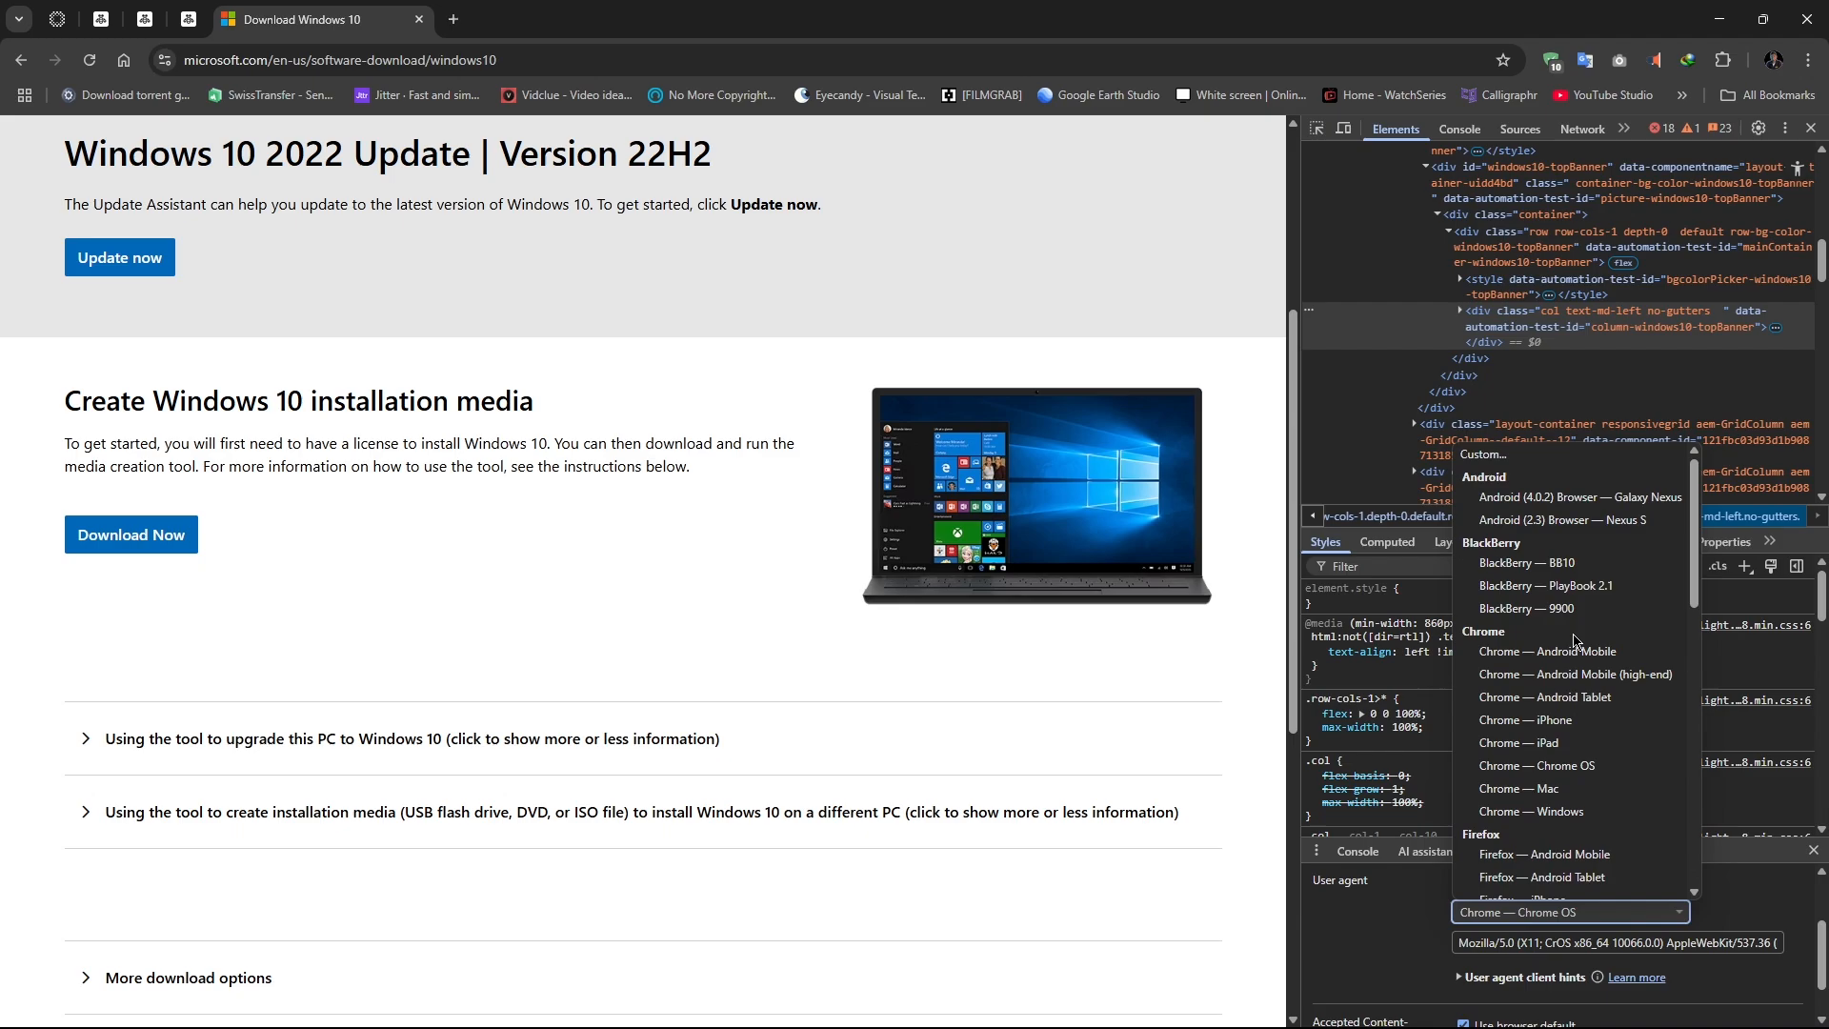
pyautogui.click(1576, 765)
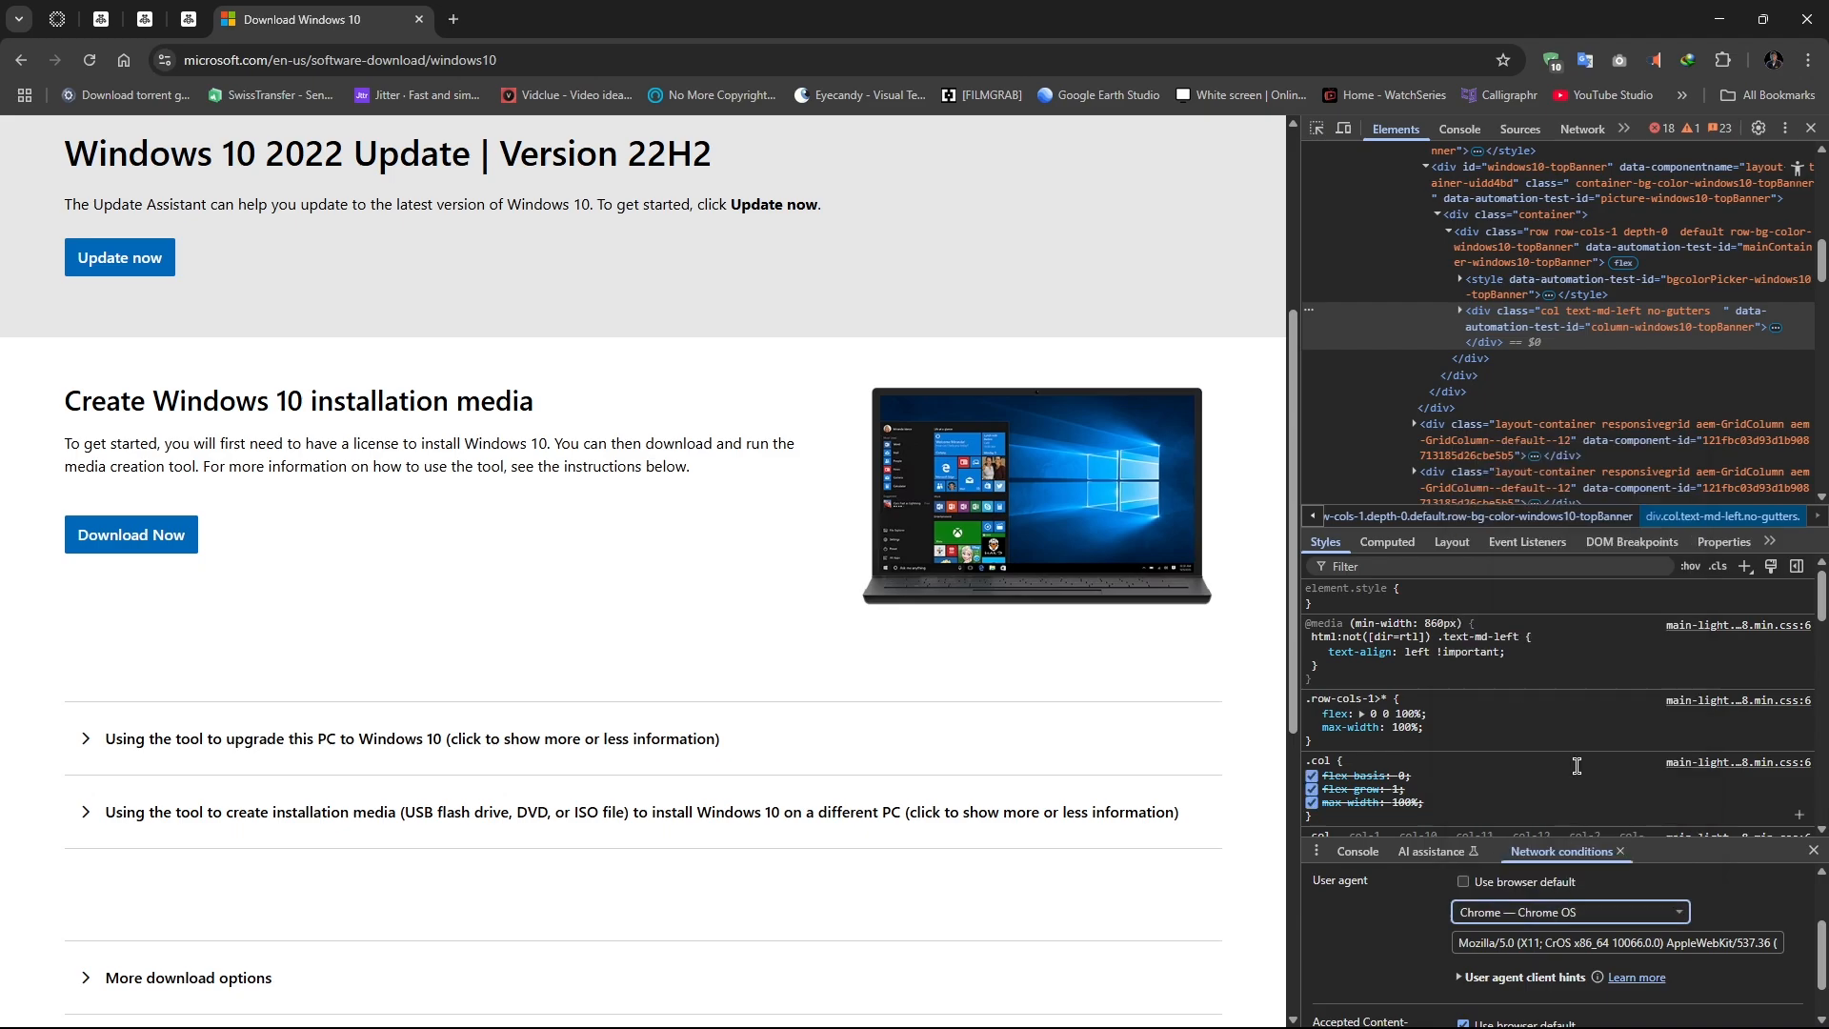
pyautogui.click(90, 62)
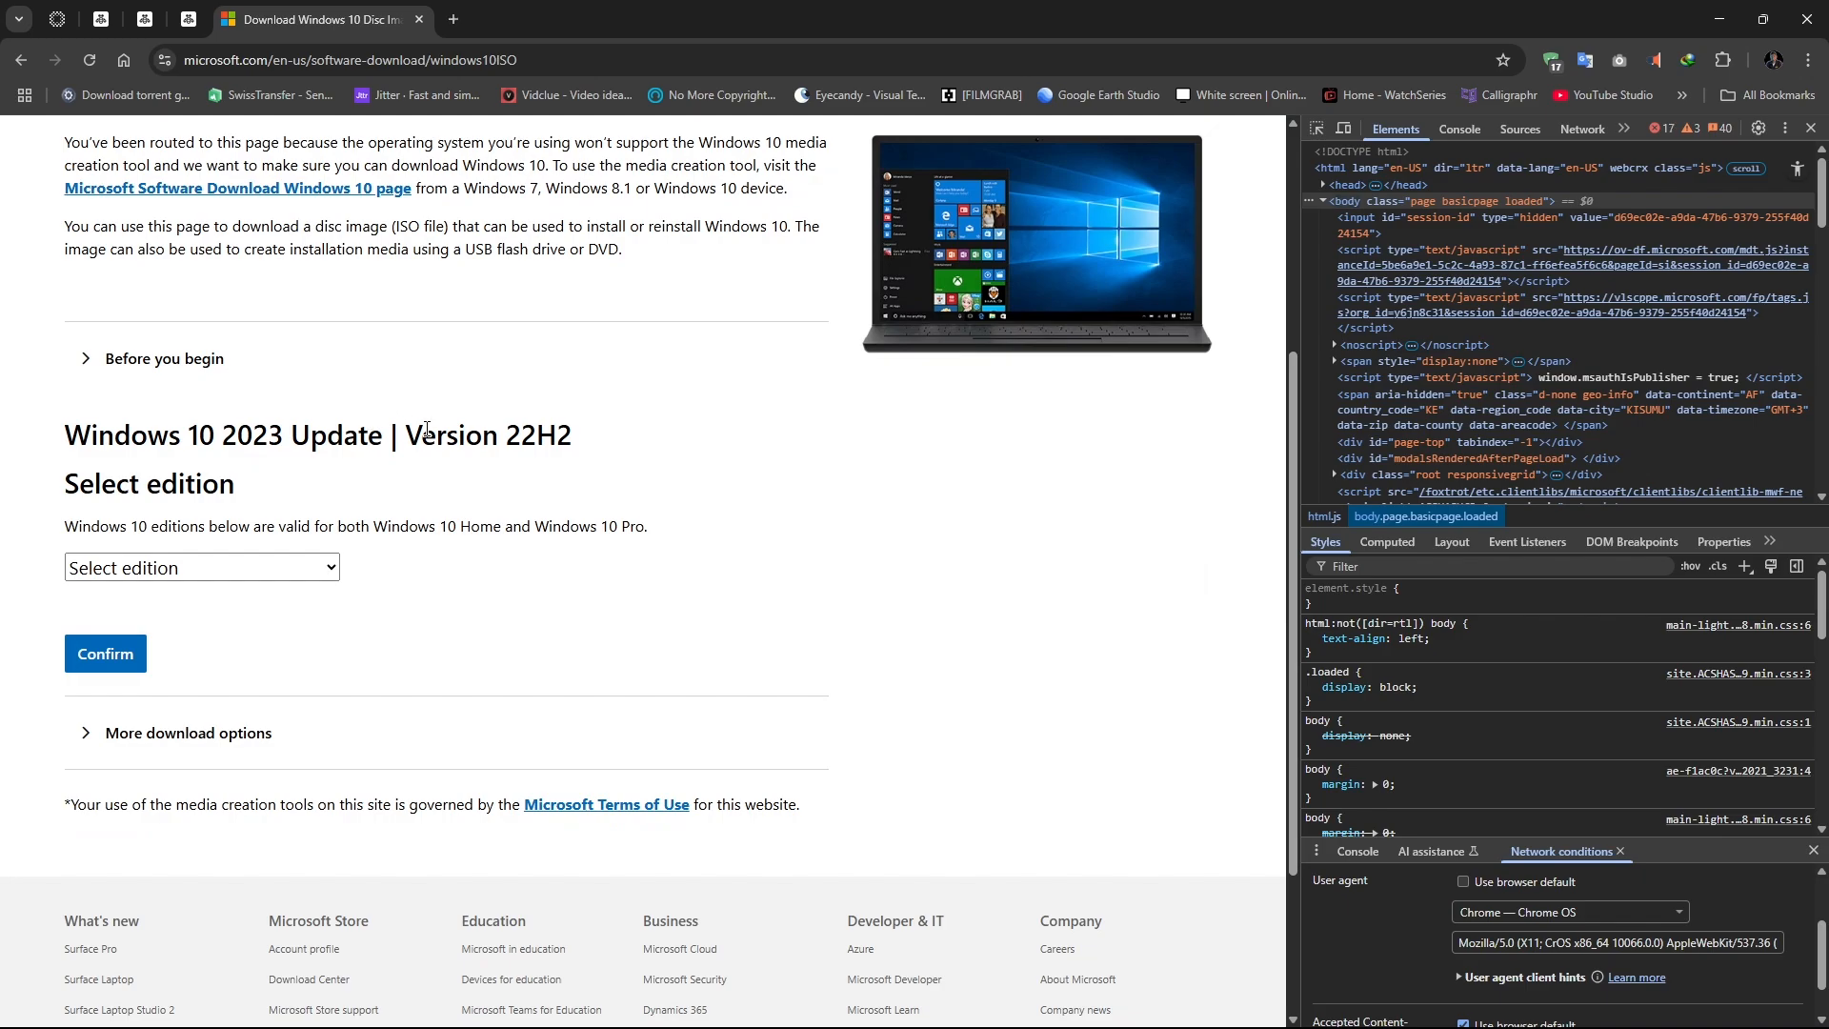
# Confirm Windows 10 (multi-edition ISO) as the edition and English International as the product language.
pyautogui.click(112, 567)
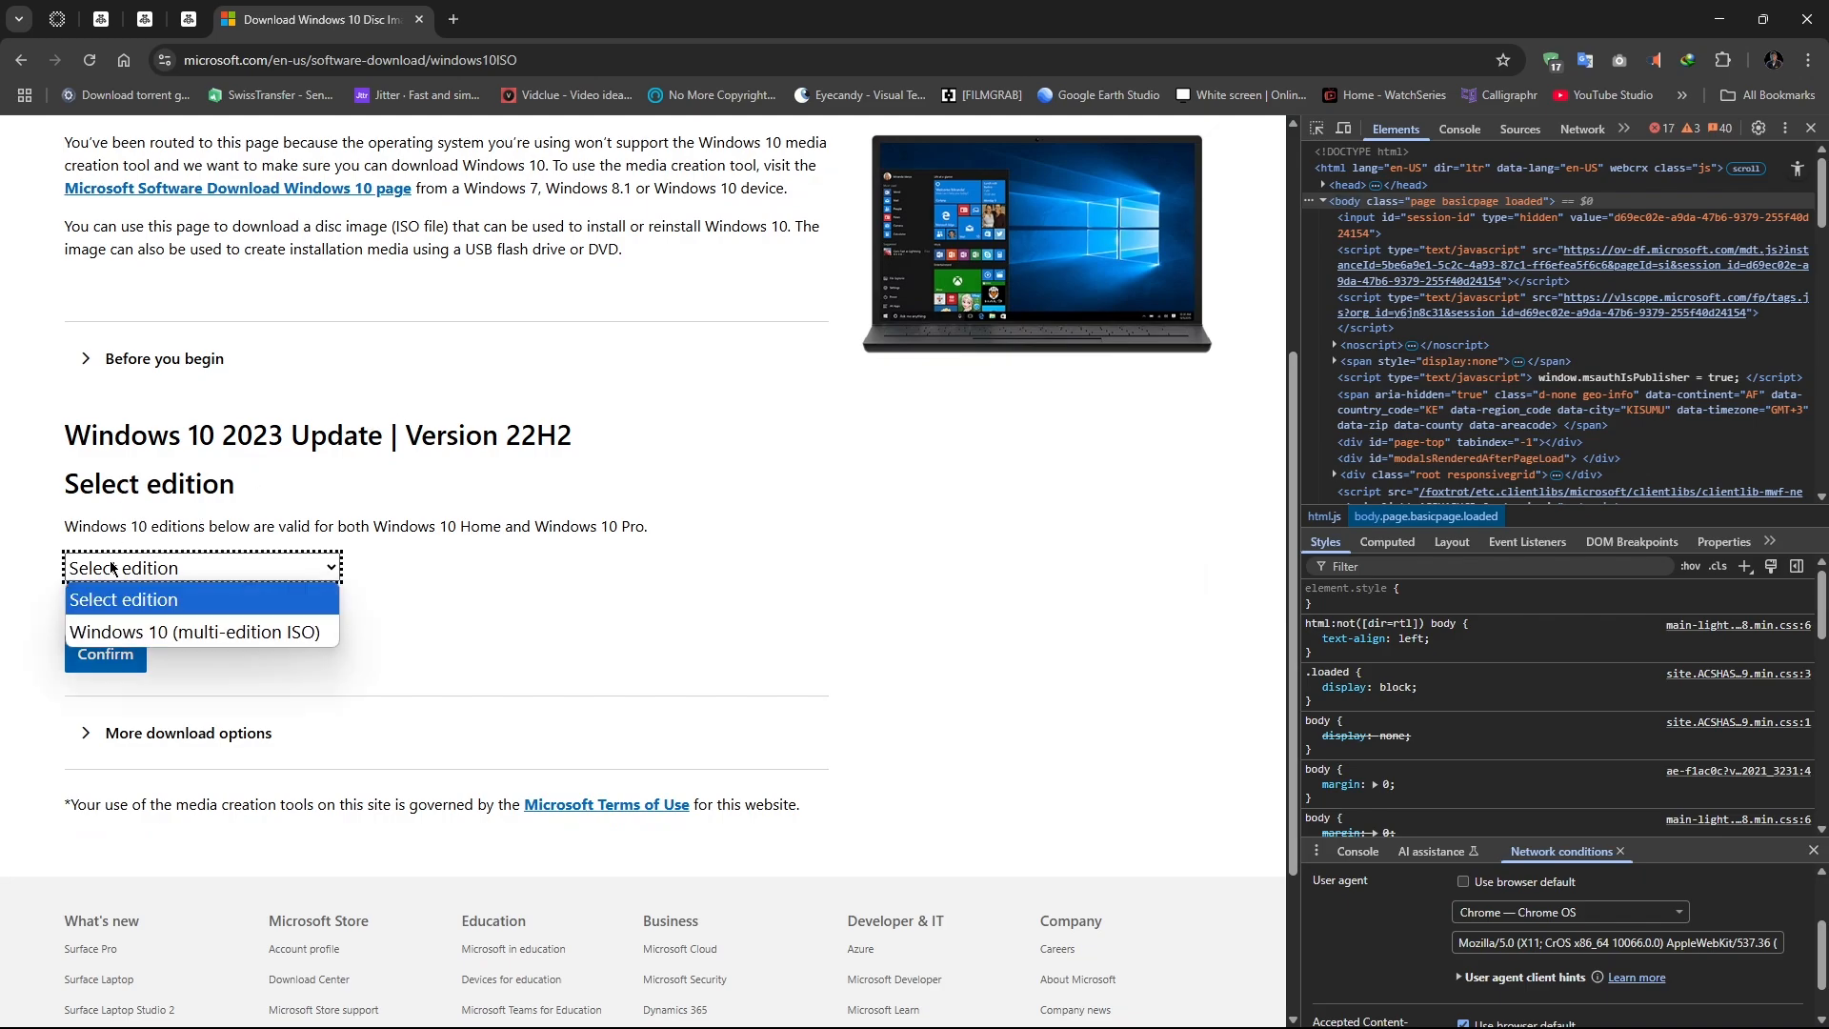
pyautogui.click(185, 636)
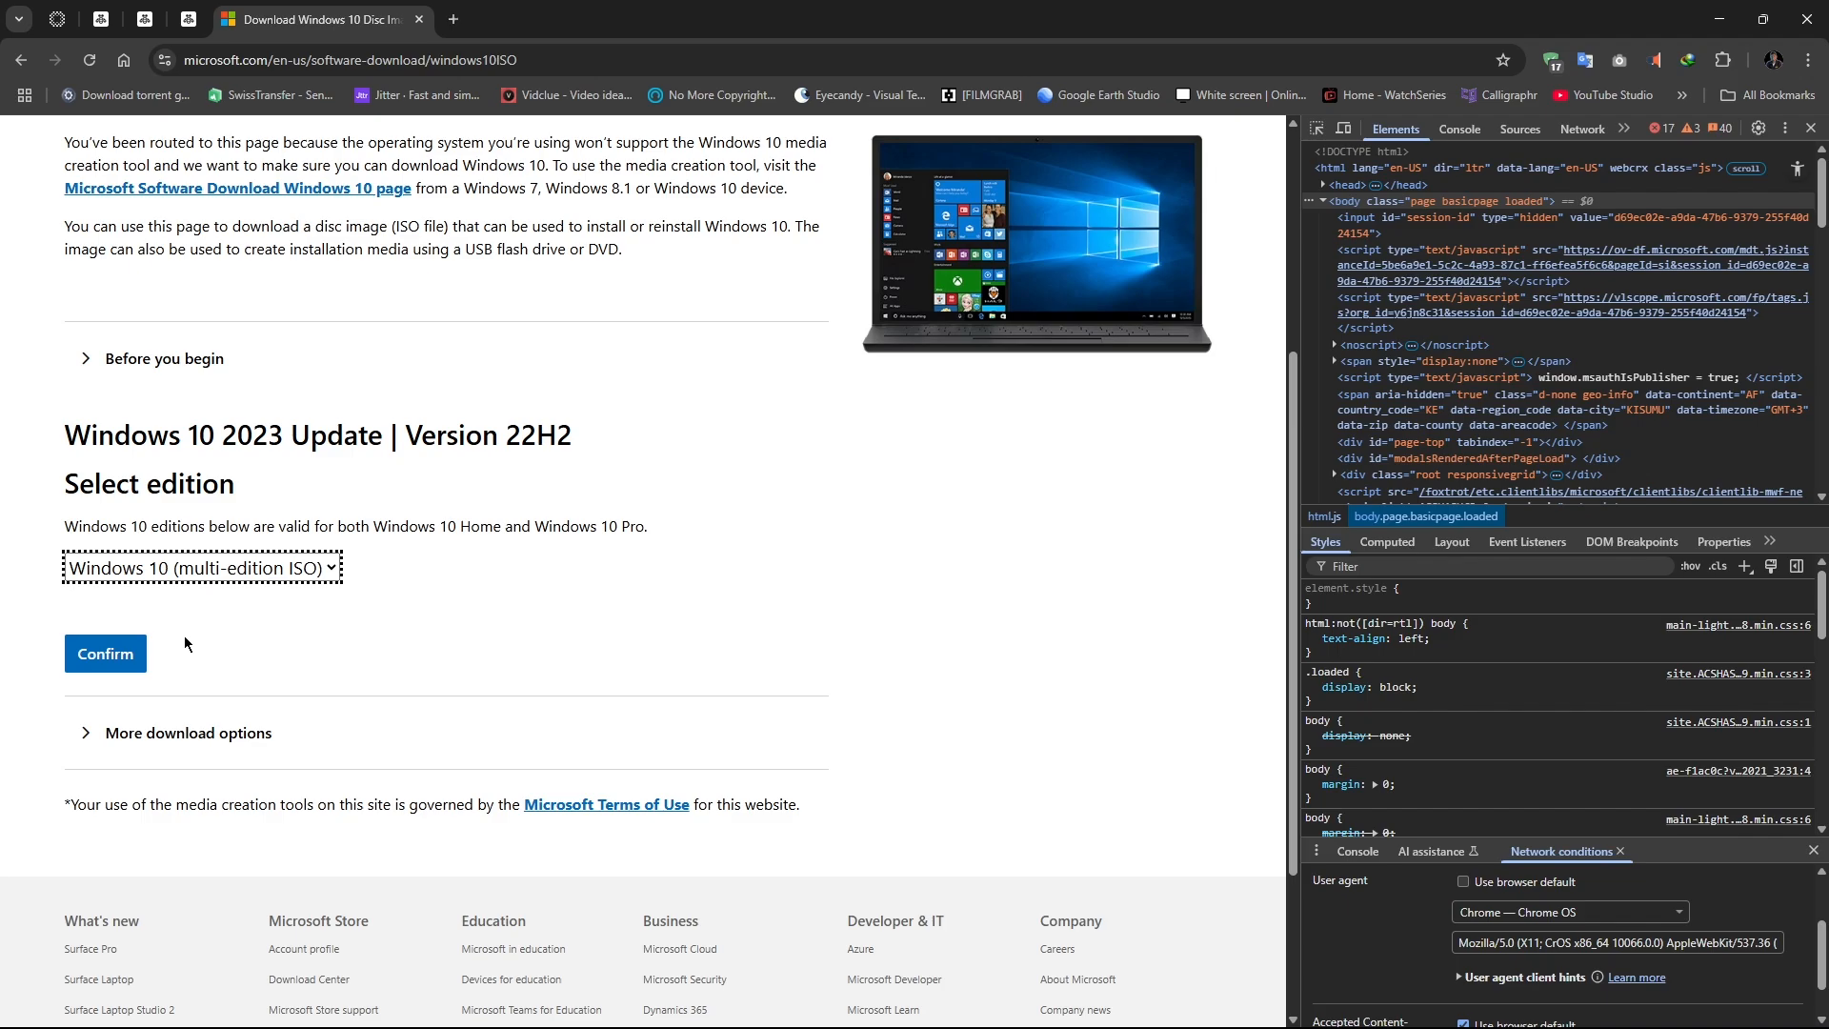
pyautogui.click(116, 651)
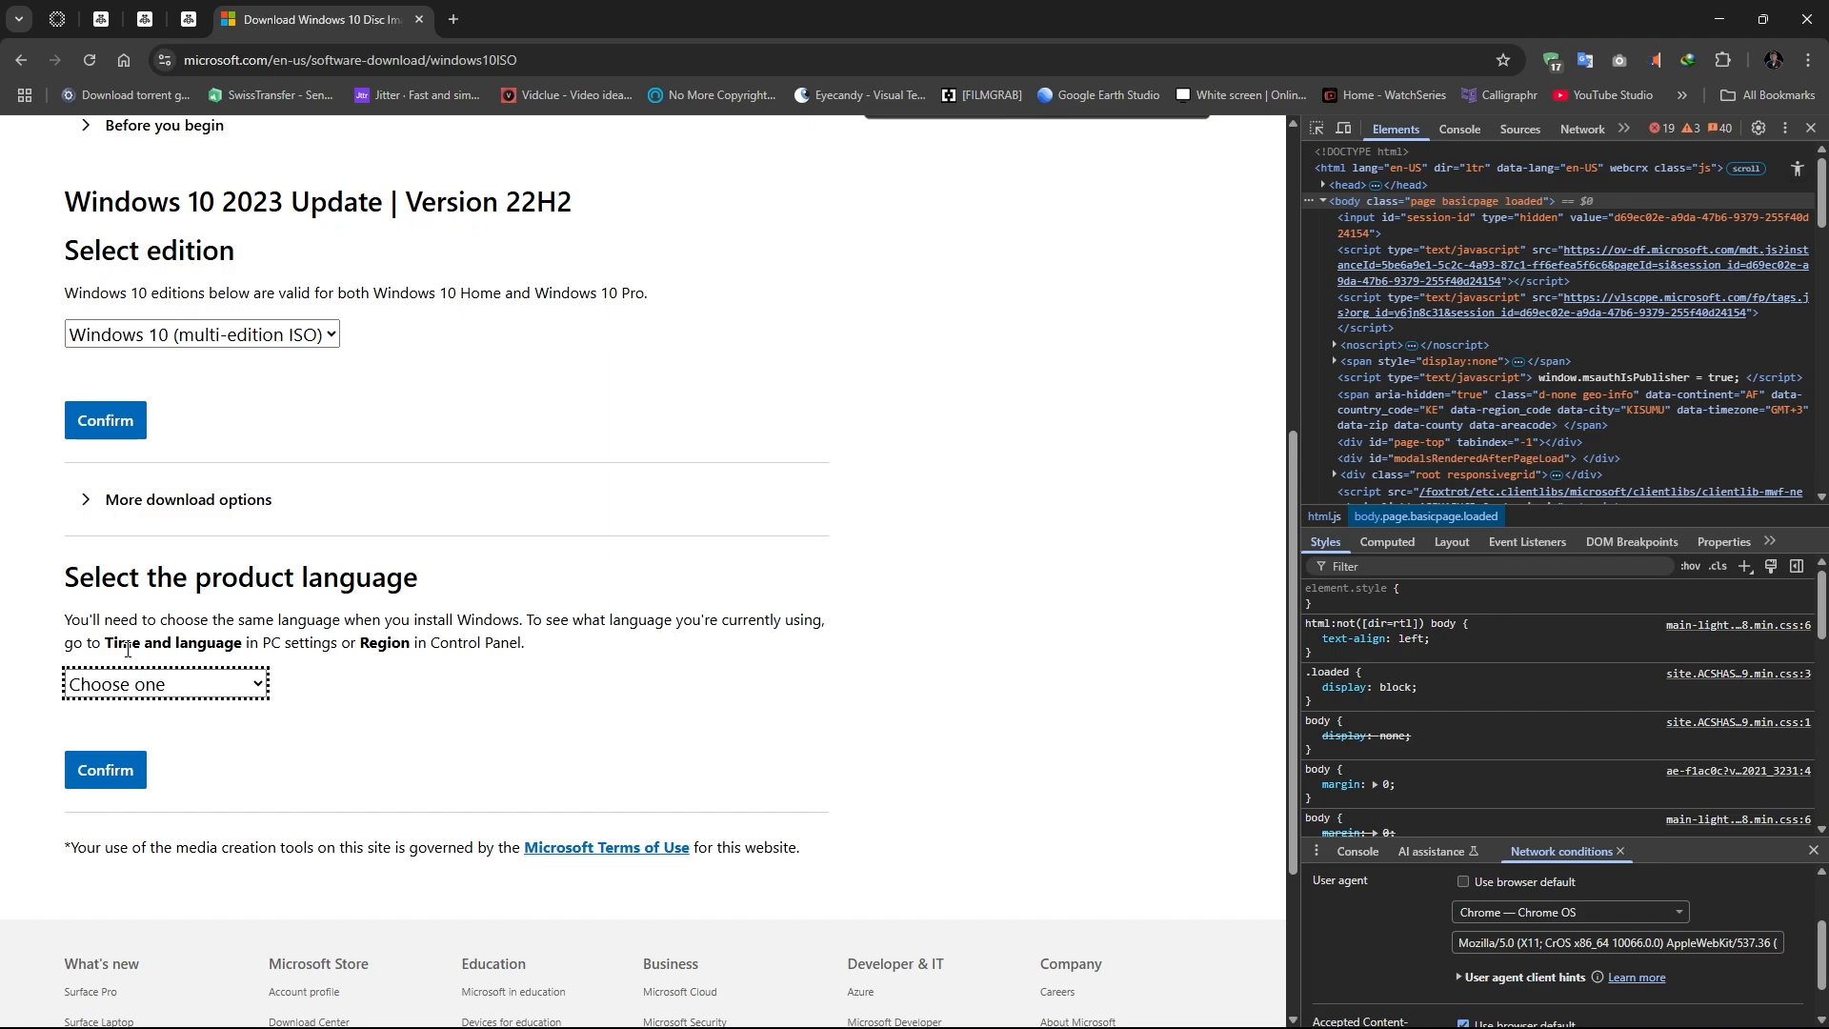
pyautogui.click(143, 687)
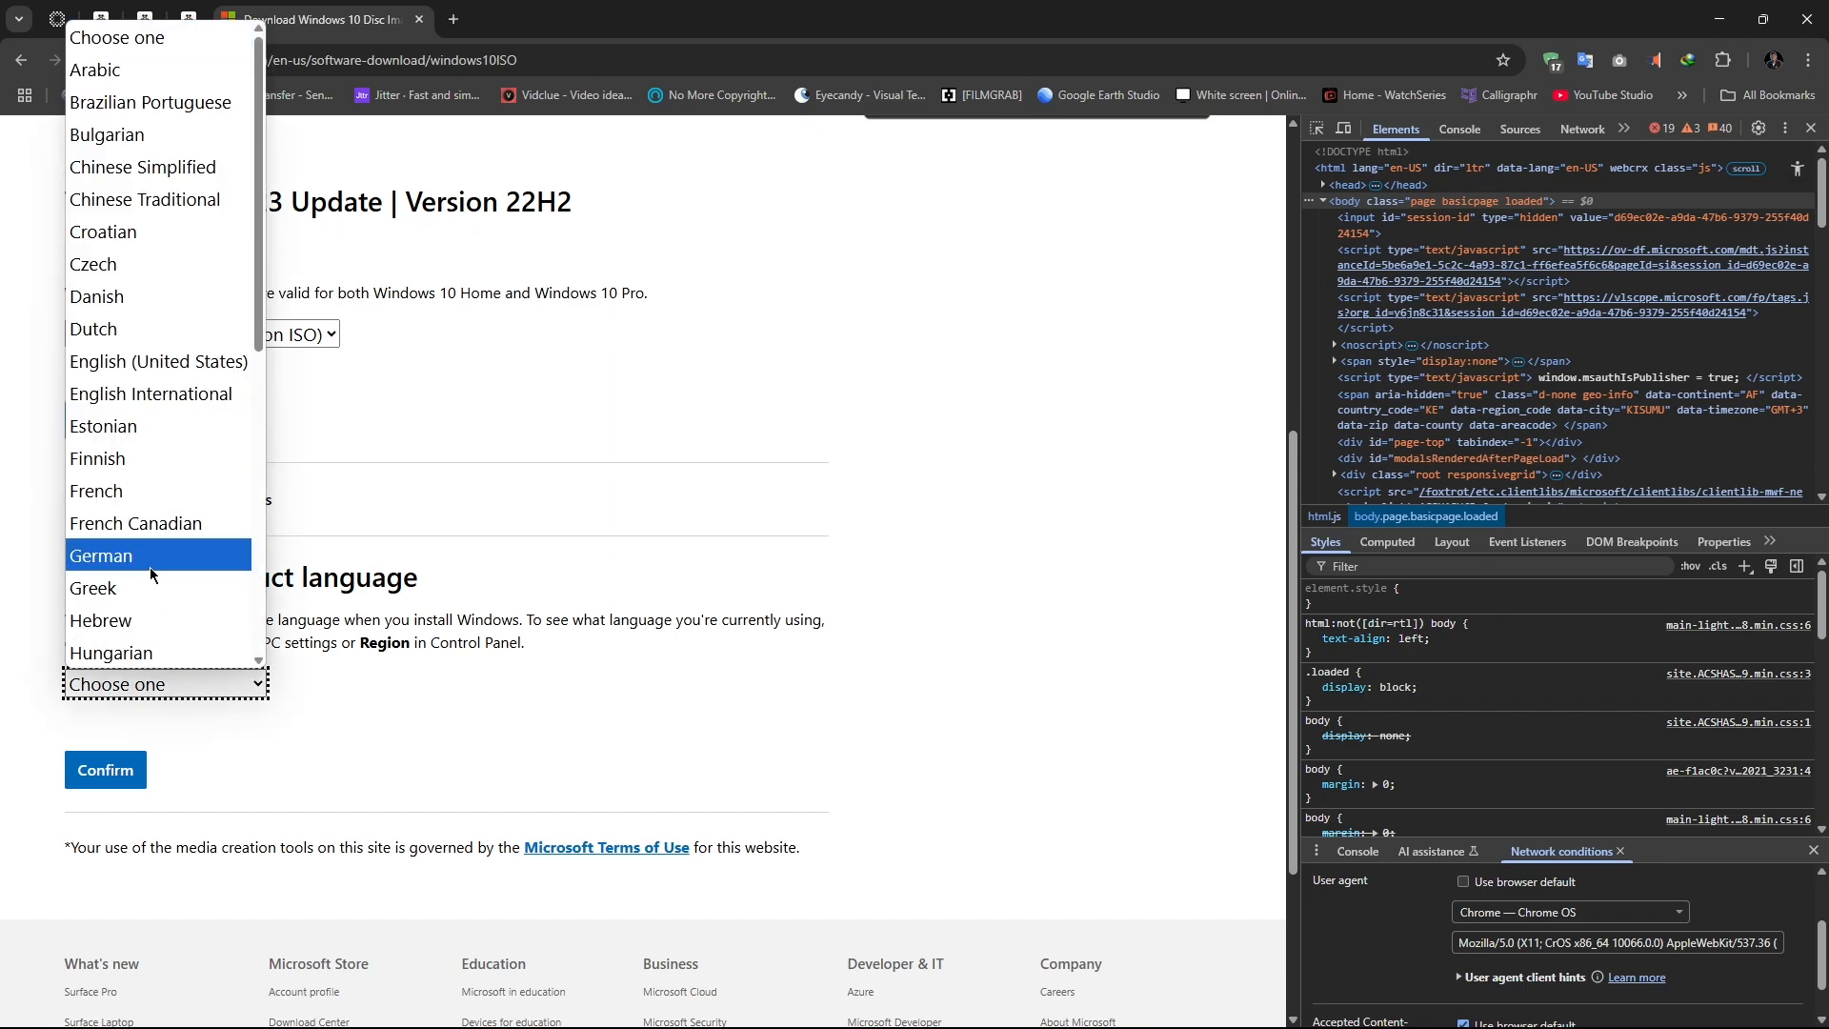
pyautogui.click(168, 402)
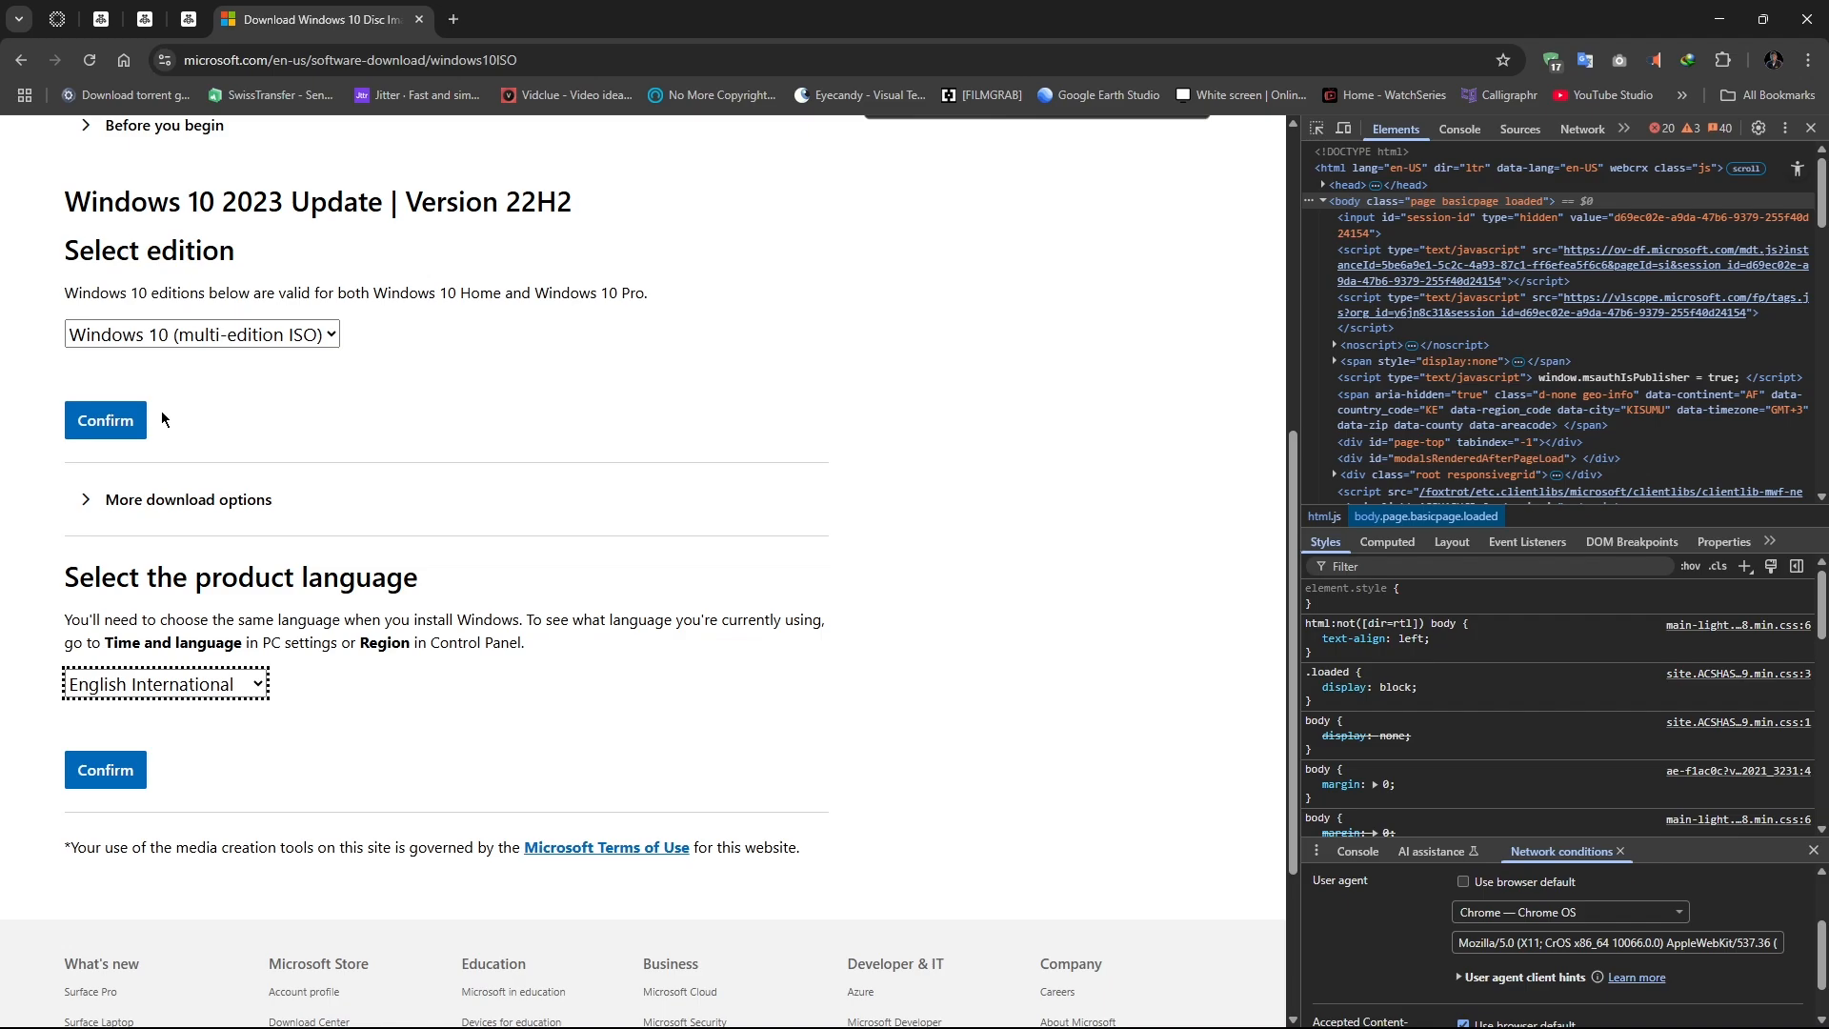
pyautogui.click(99, 772)
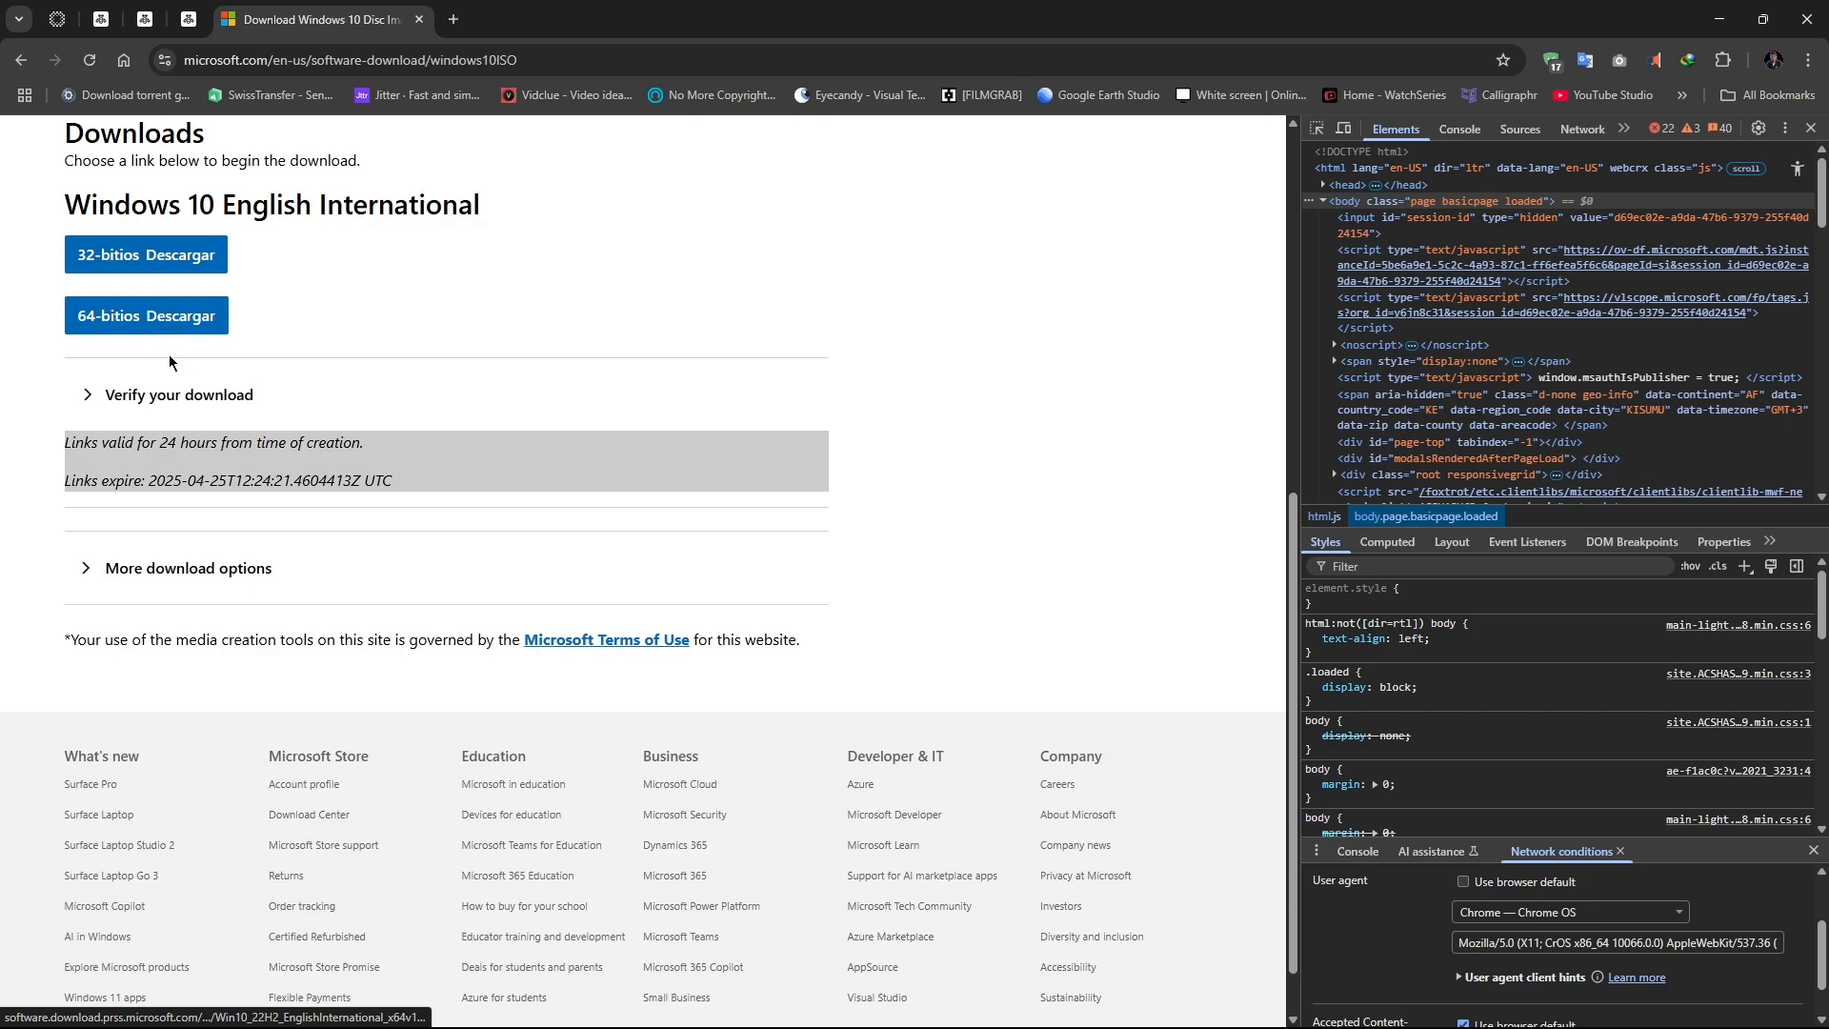
# Start downloading the 64-bit Windows 10 English International ISO to the Downloads folder, and cancel the transfer.
pyautogui.click(127, 322)
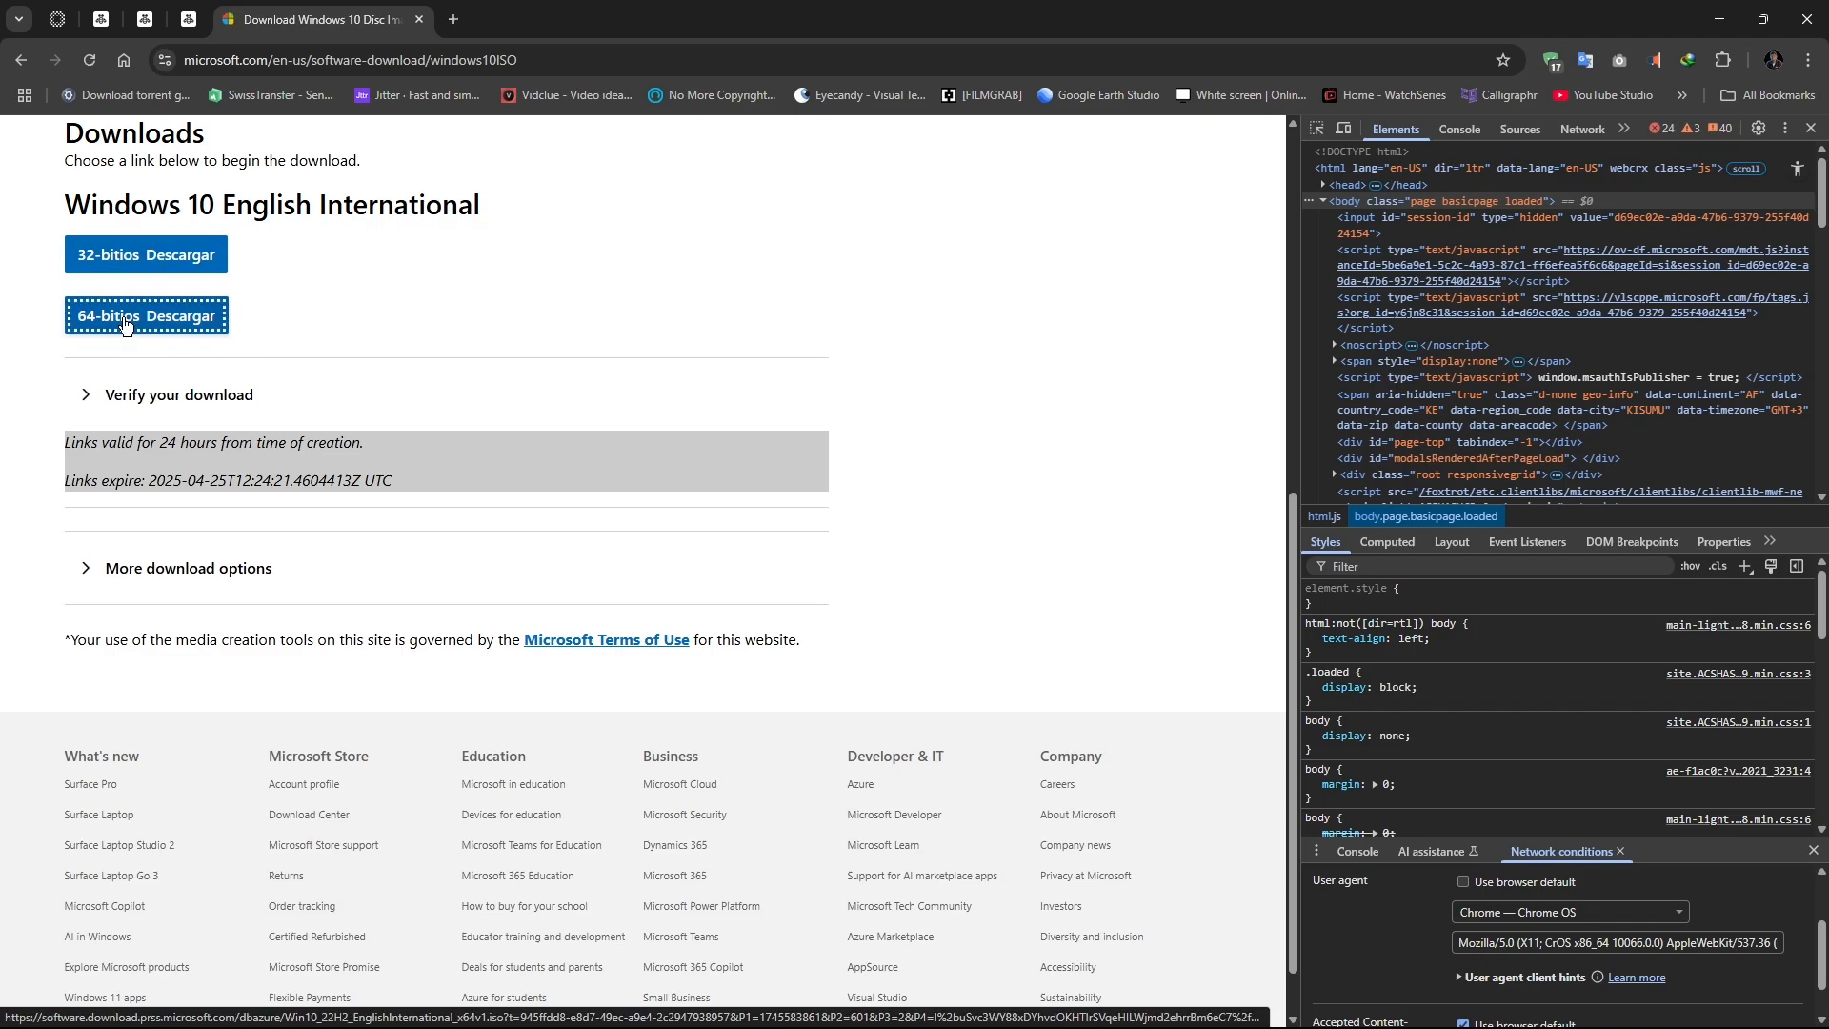
pyautogui.click(923, 416)
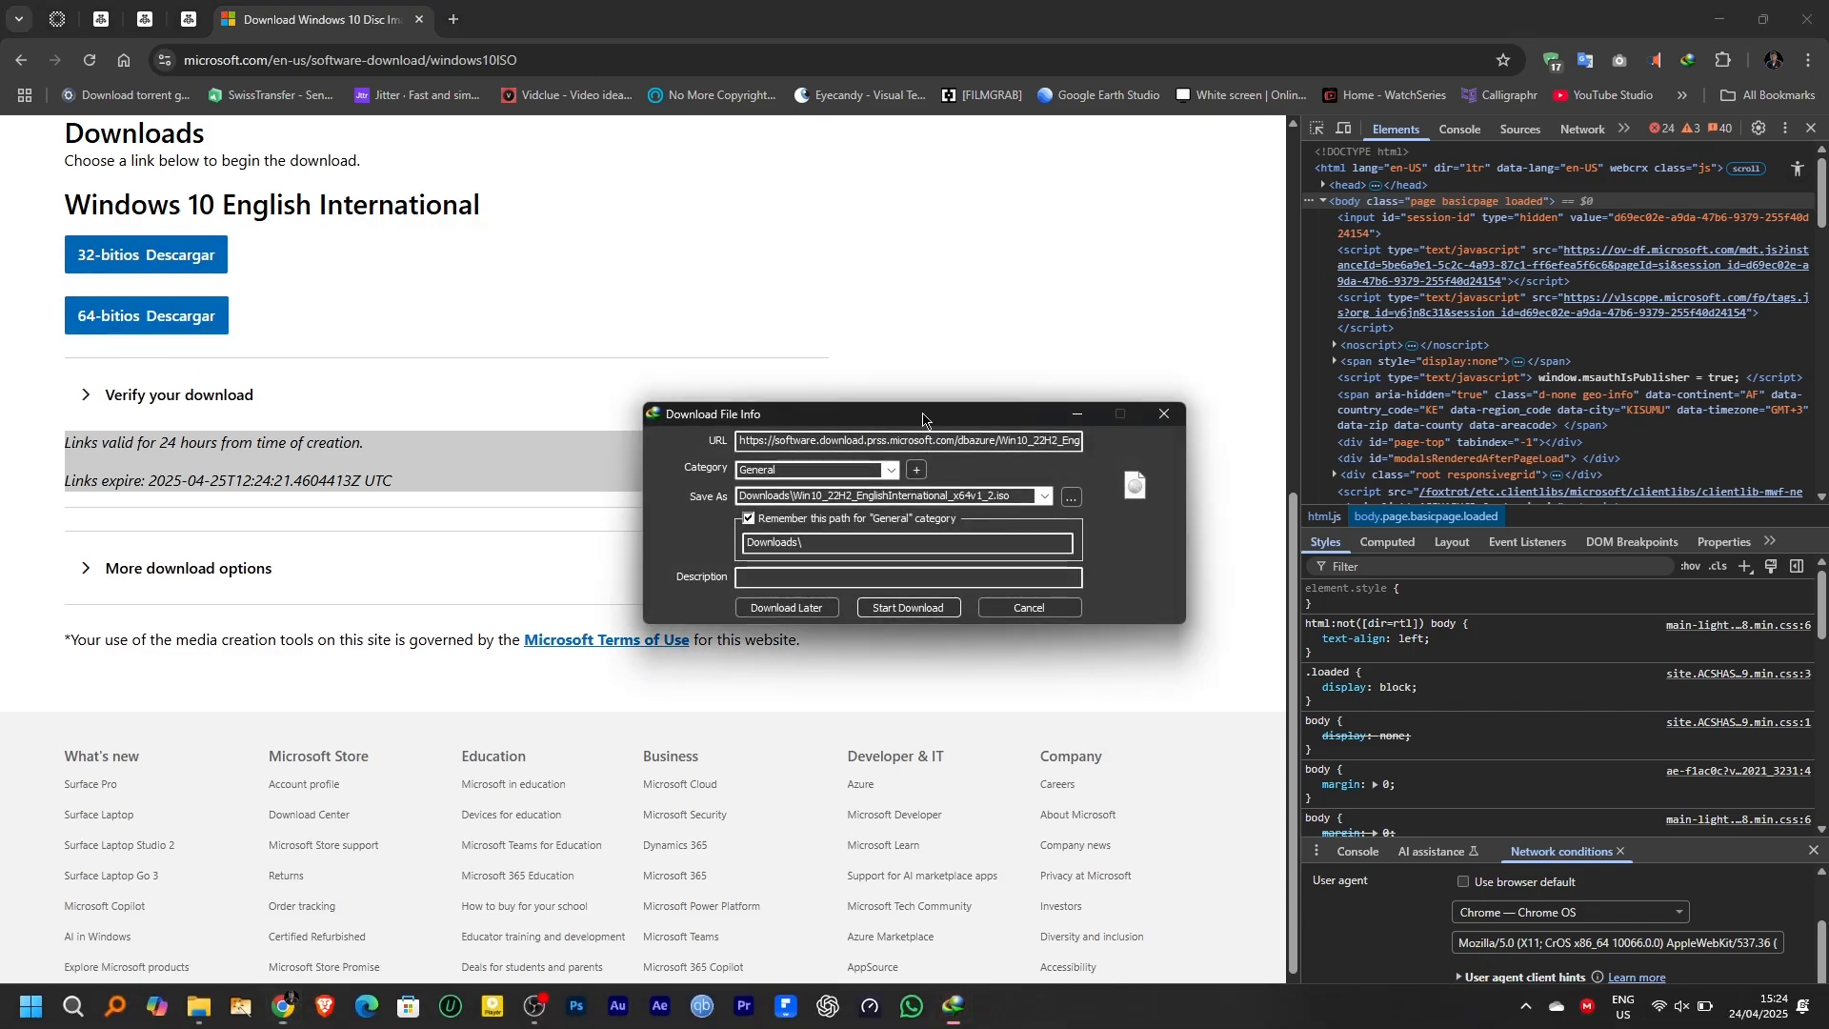
pyautogui.moveTo(923, 416); pyautogui.dragTo(821, 330)
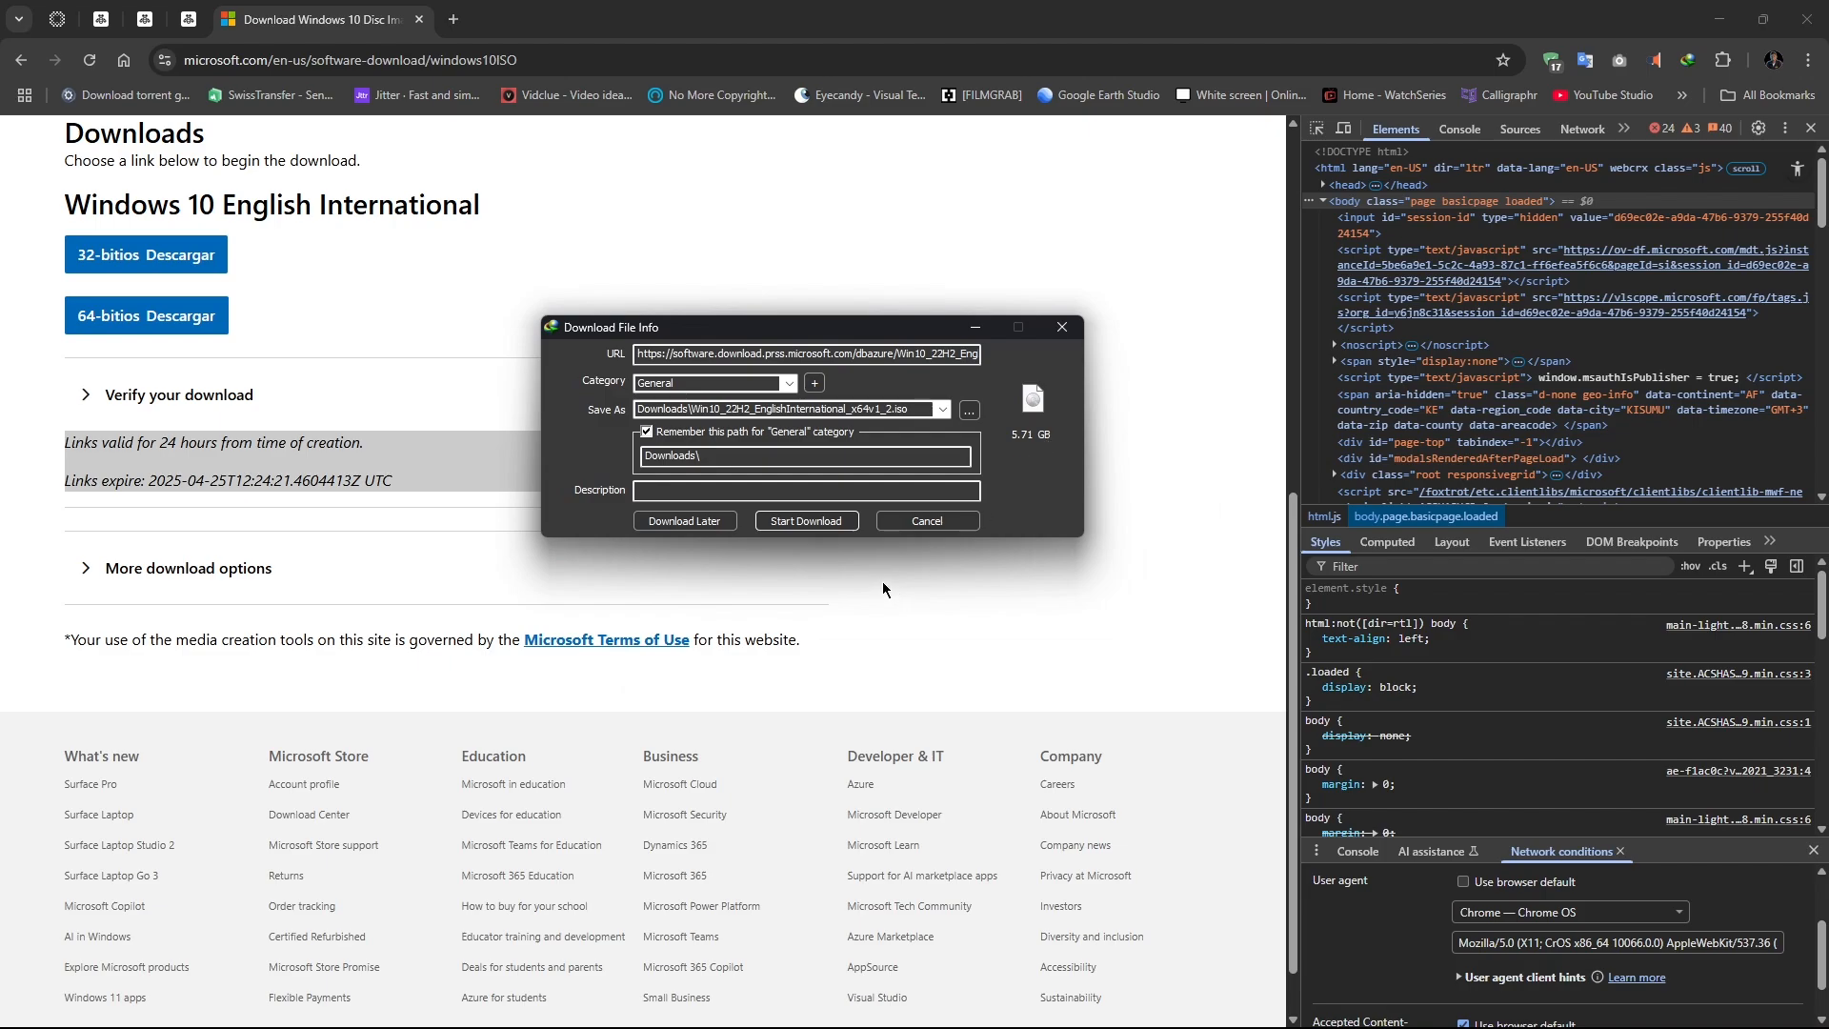
pyautogui.click(821, 527)
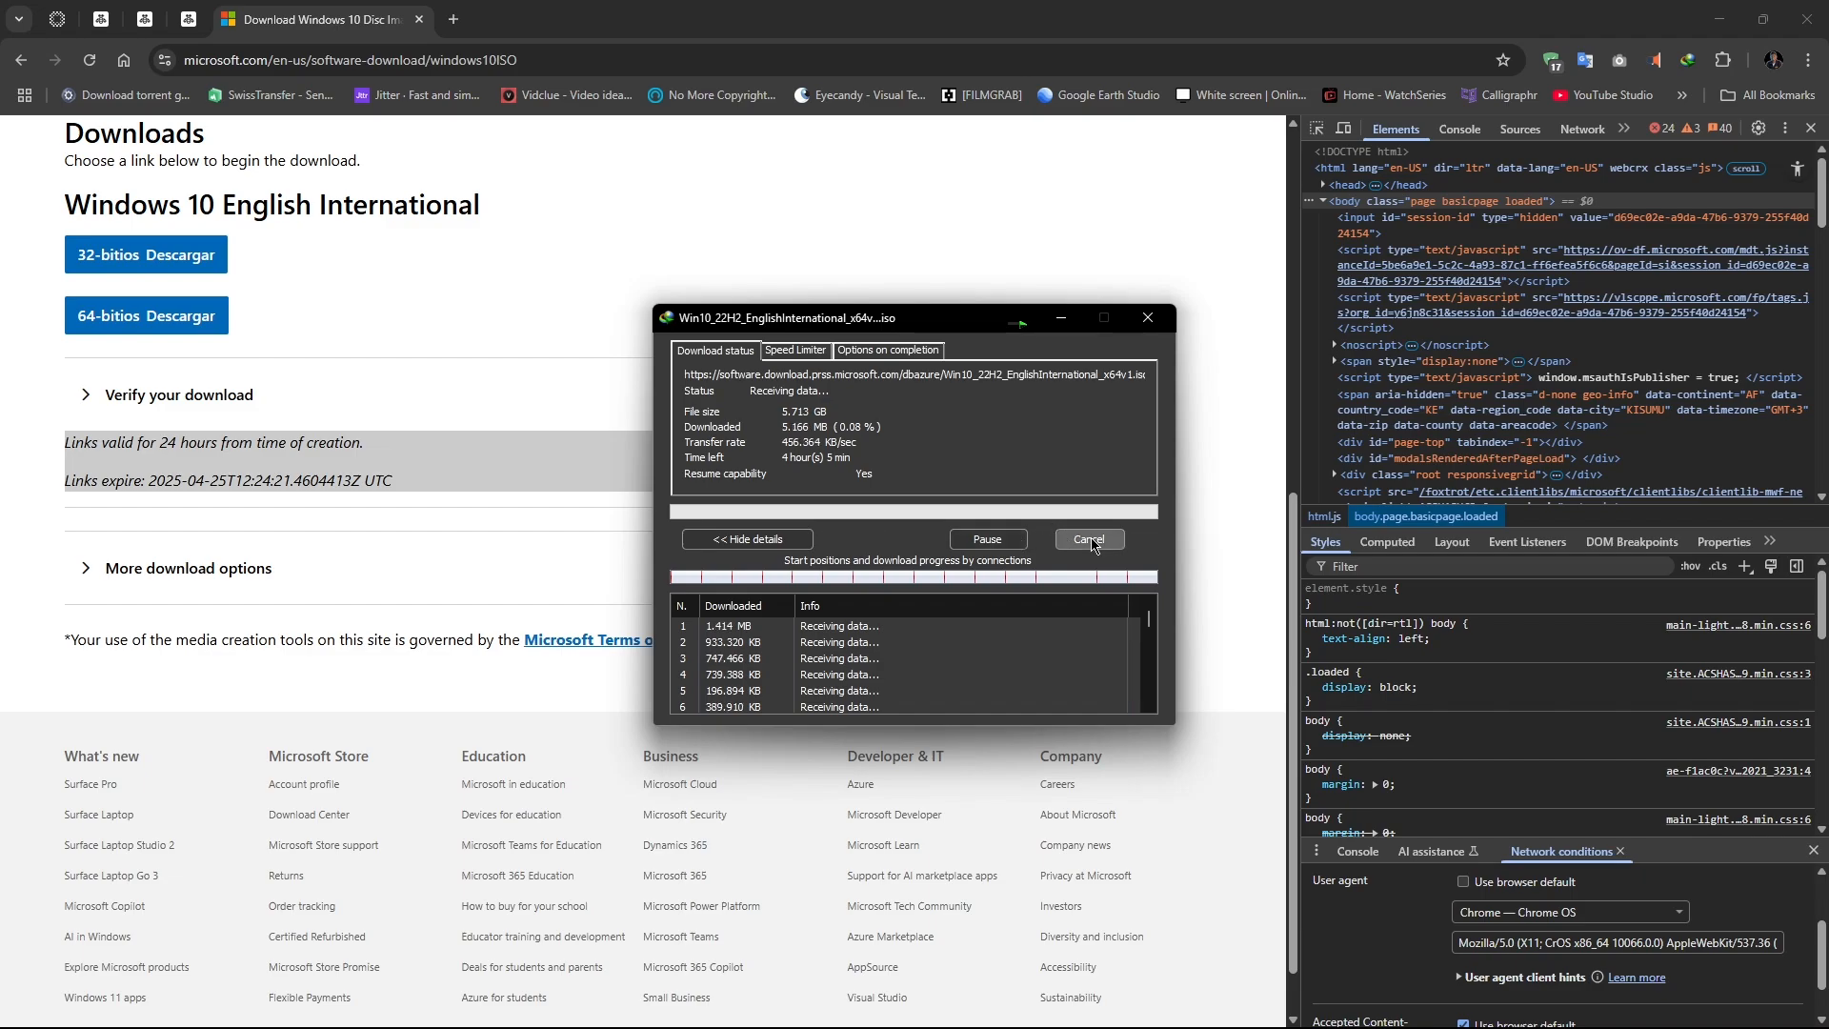
pyautogui.click(1060, 540)
# Switch to File Explorer and check the Windows 10 ISO in the Win10 downloads folder.
pyautogui.click(200, 1008)
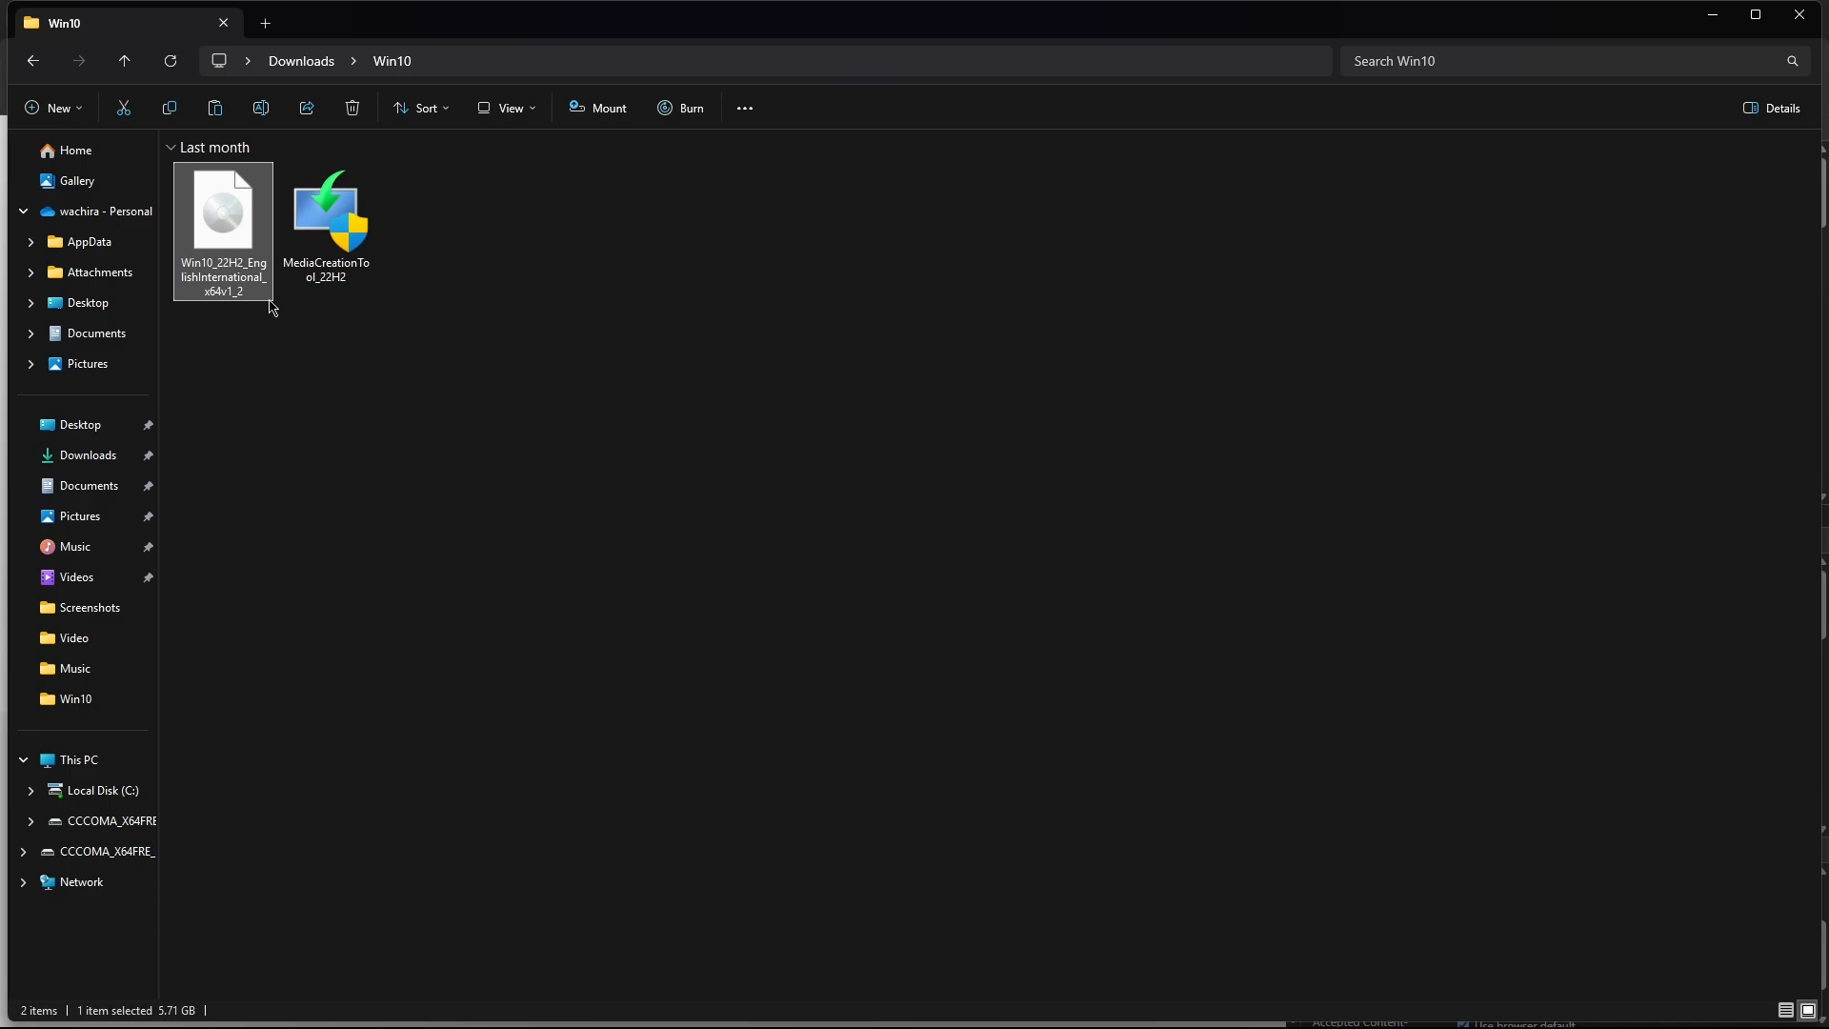
pyautogui.click(385, 502)
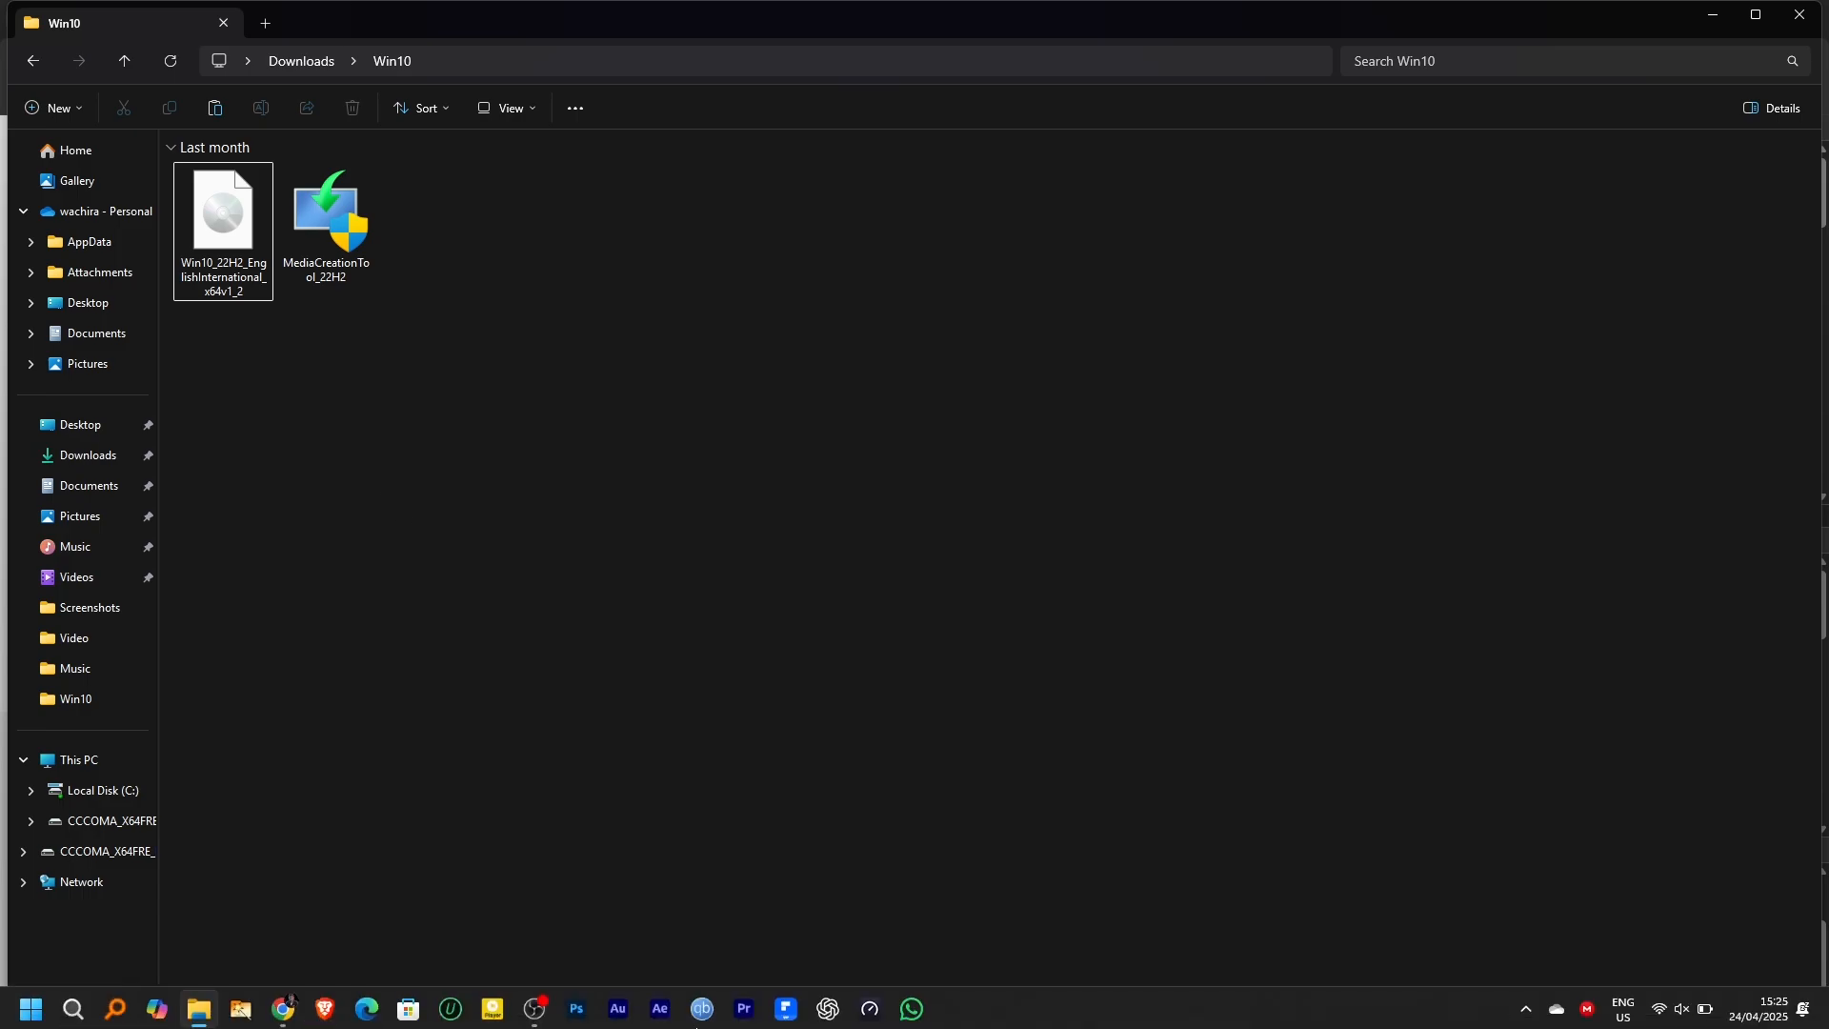
# Switch to Chrome, search for "rufus" in a new tab and open the rufus.ie downloads listing.
pyautogui.click(283, 1016)
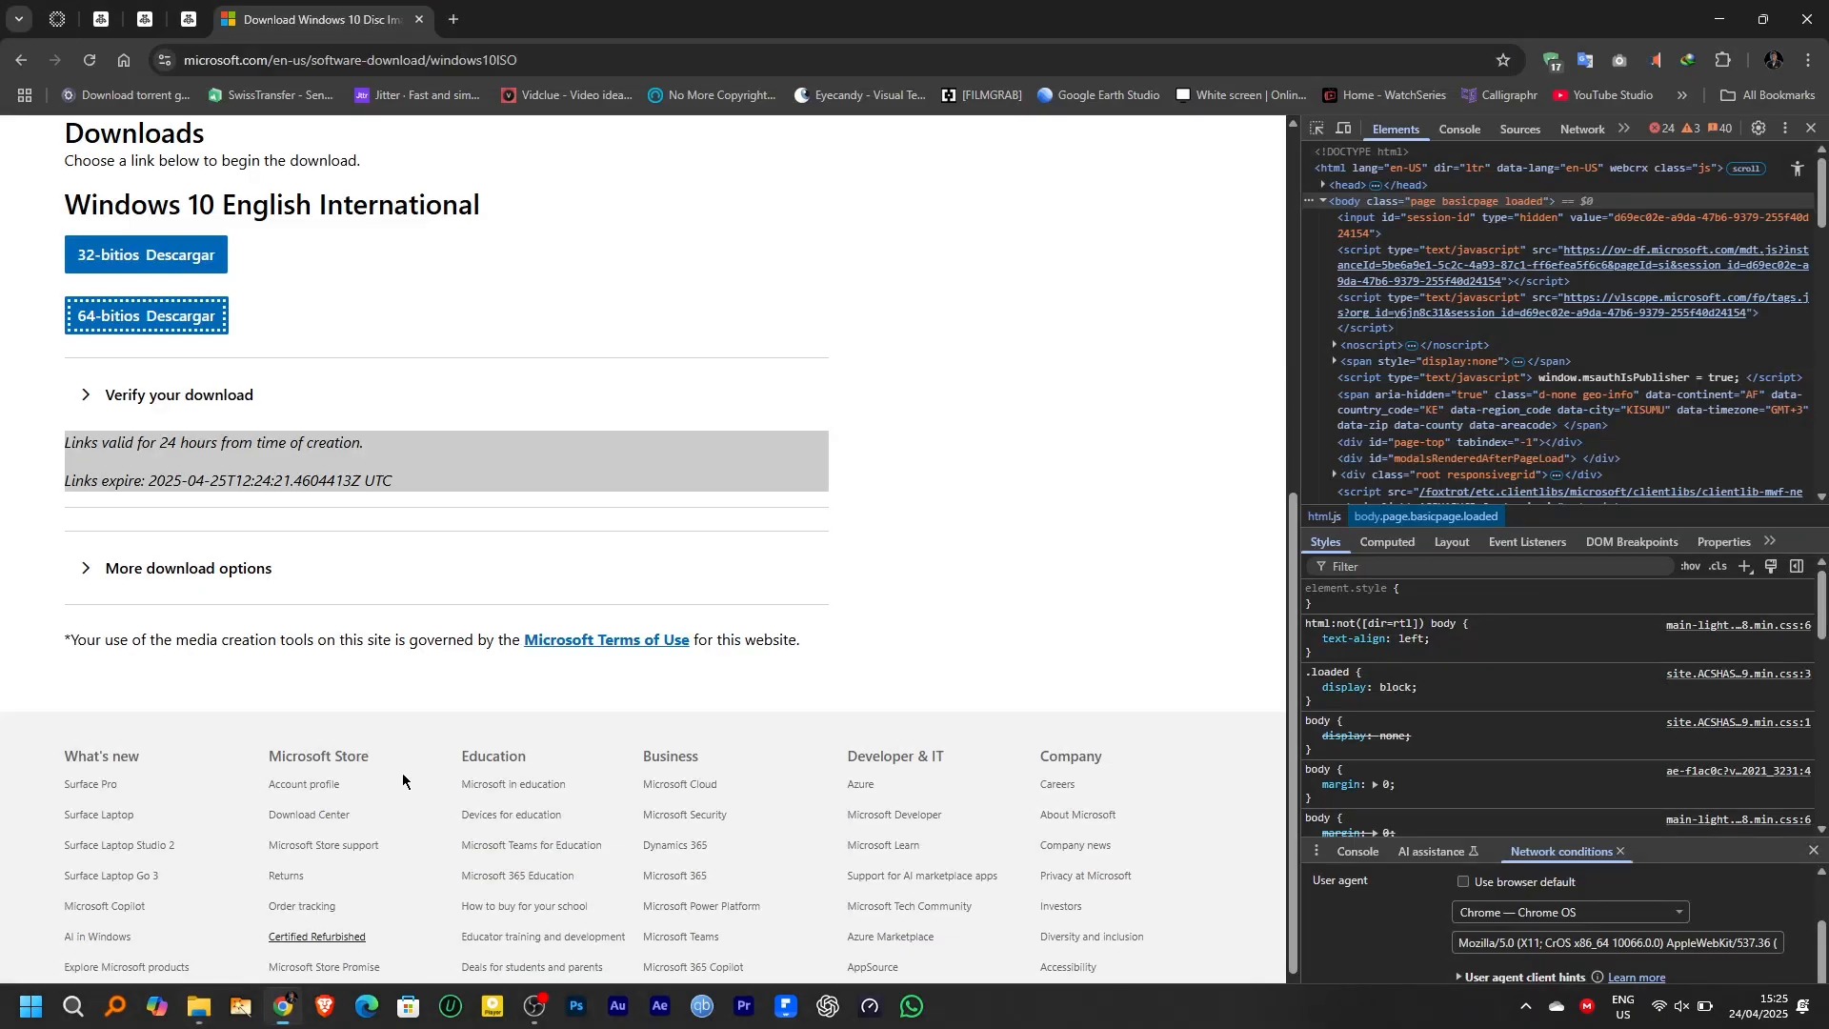
pyautogui.click(453, 19)
pyautogui.write('rufus')
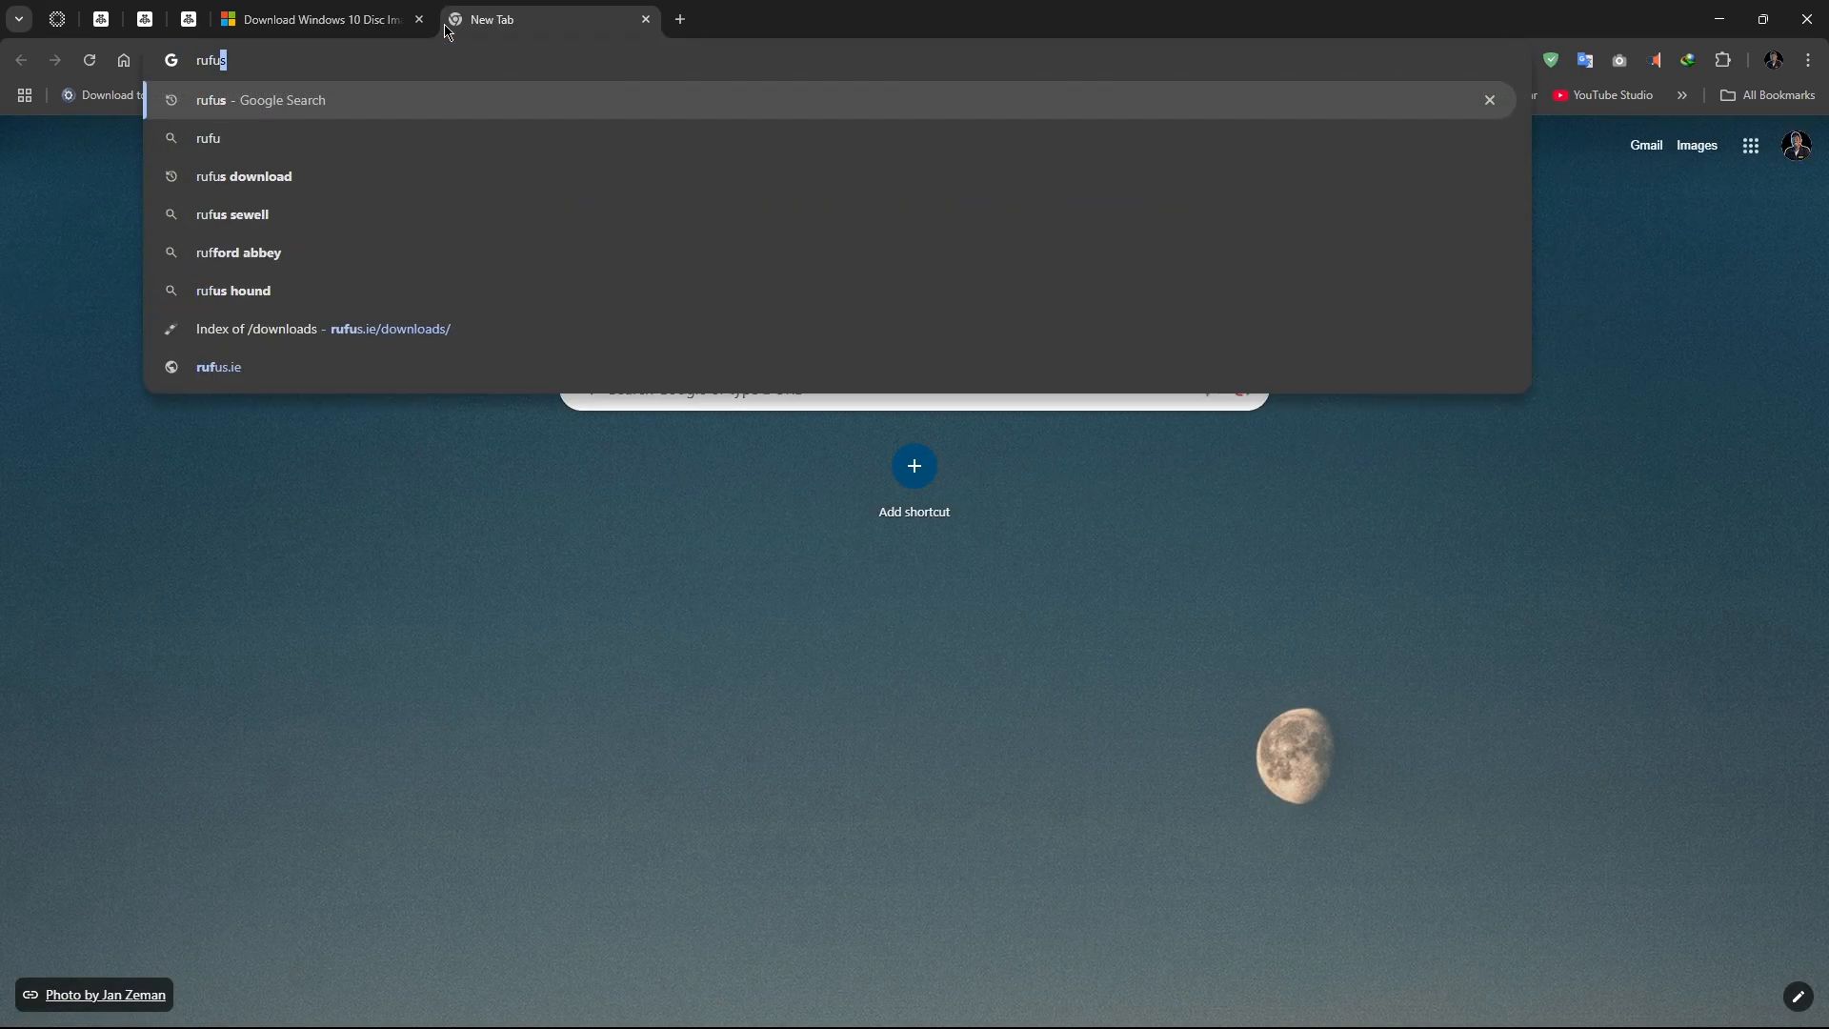
pyautogui.press('Return')
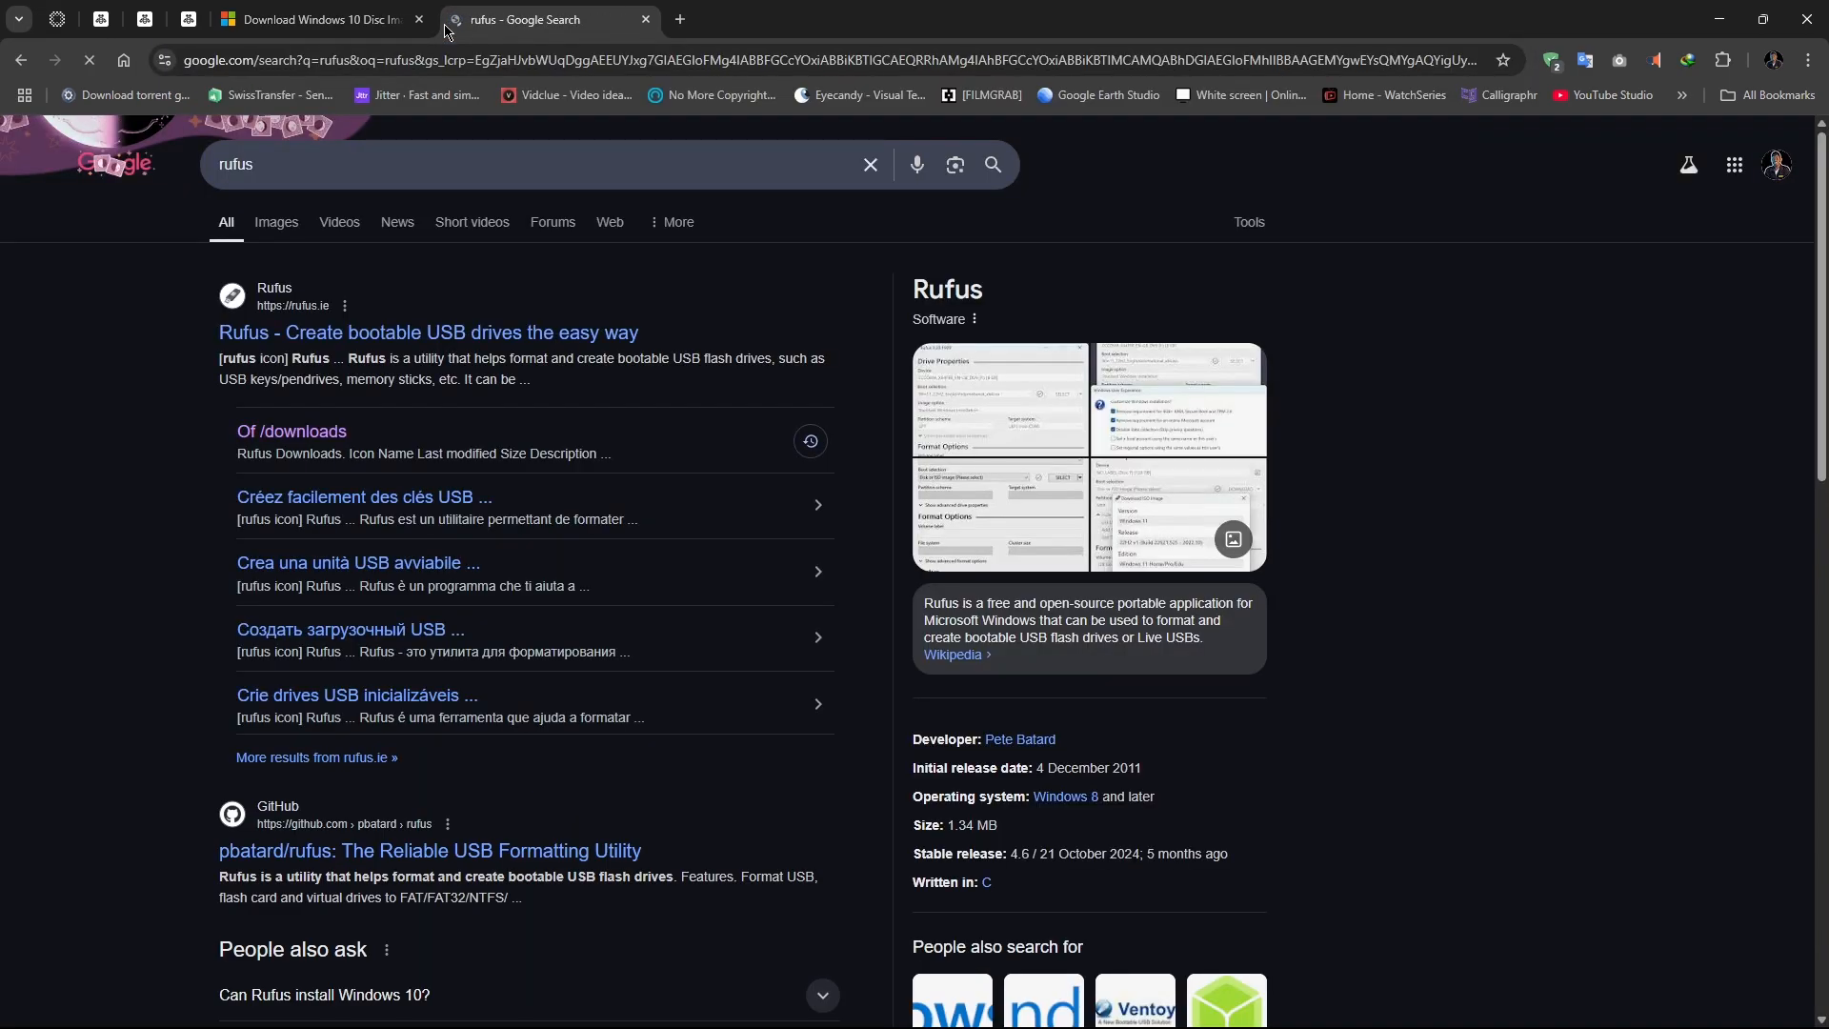
pyautogui.click(322, 445)
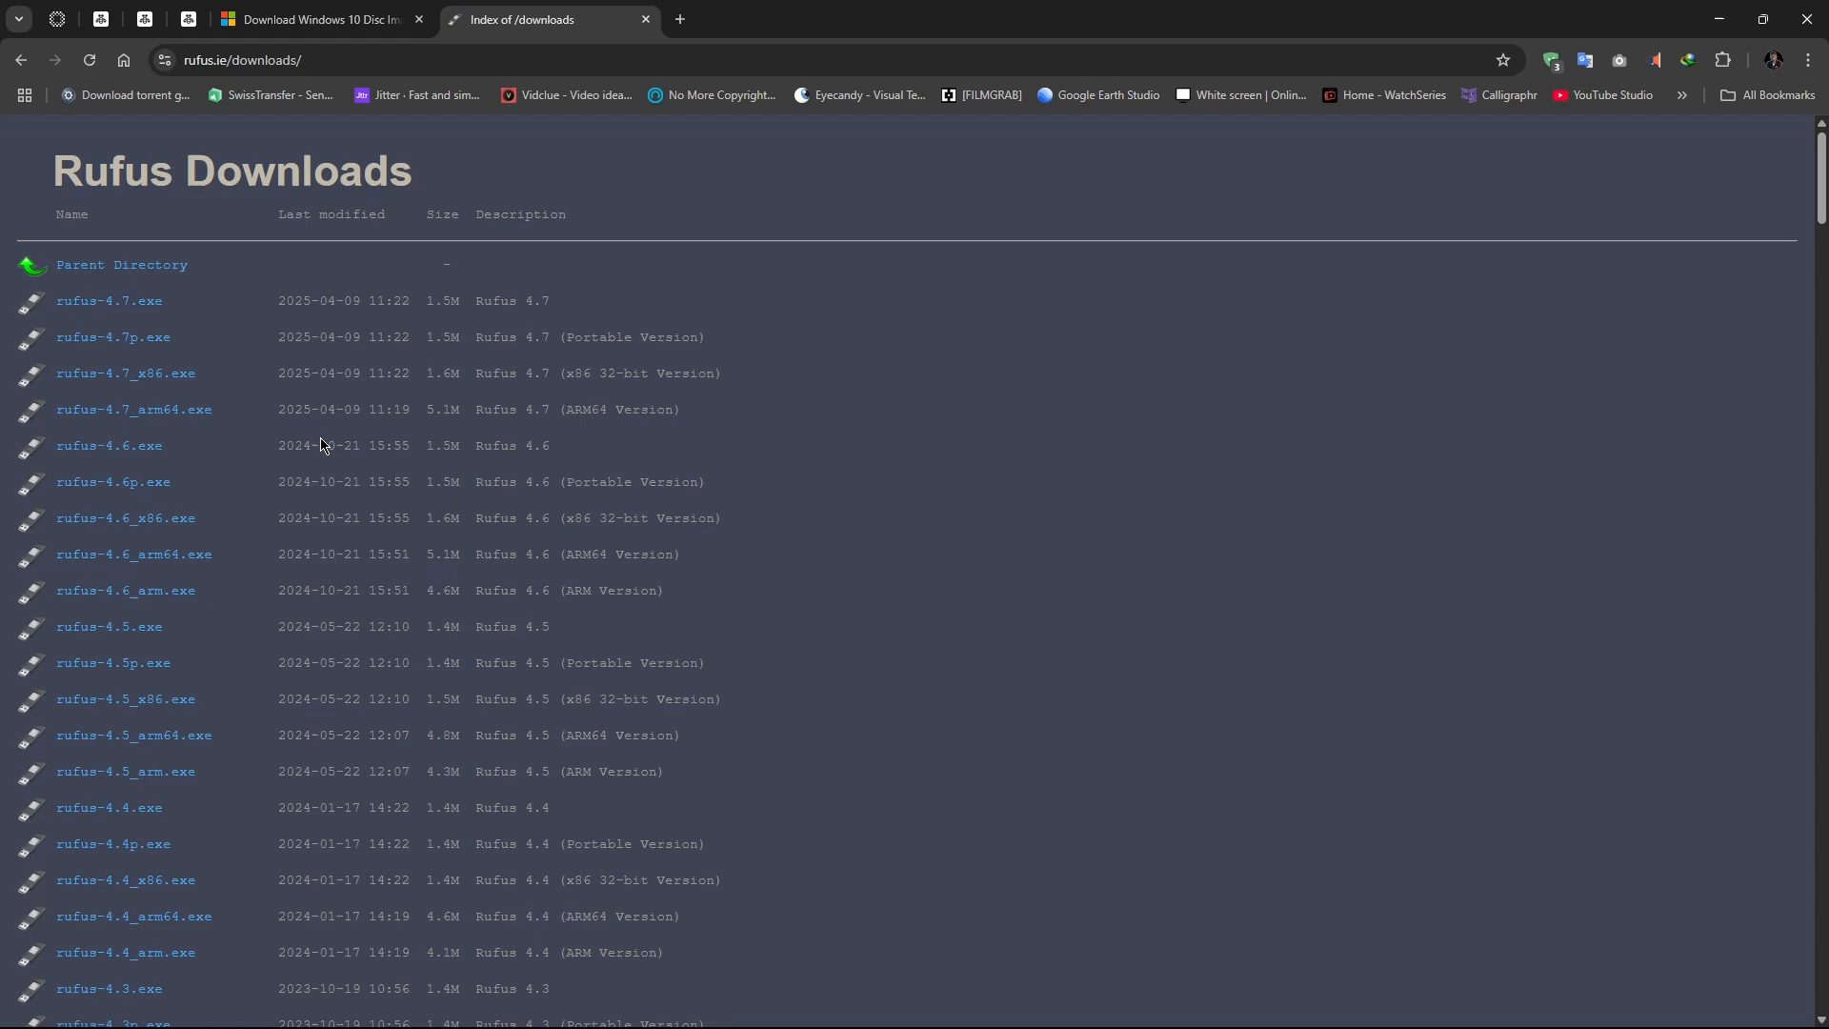
# Download rufus-4.7.exe and launch it.
pyautogui.click(79, 303)
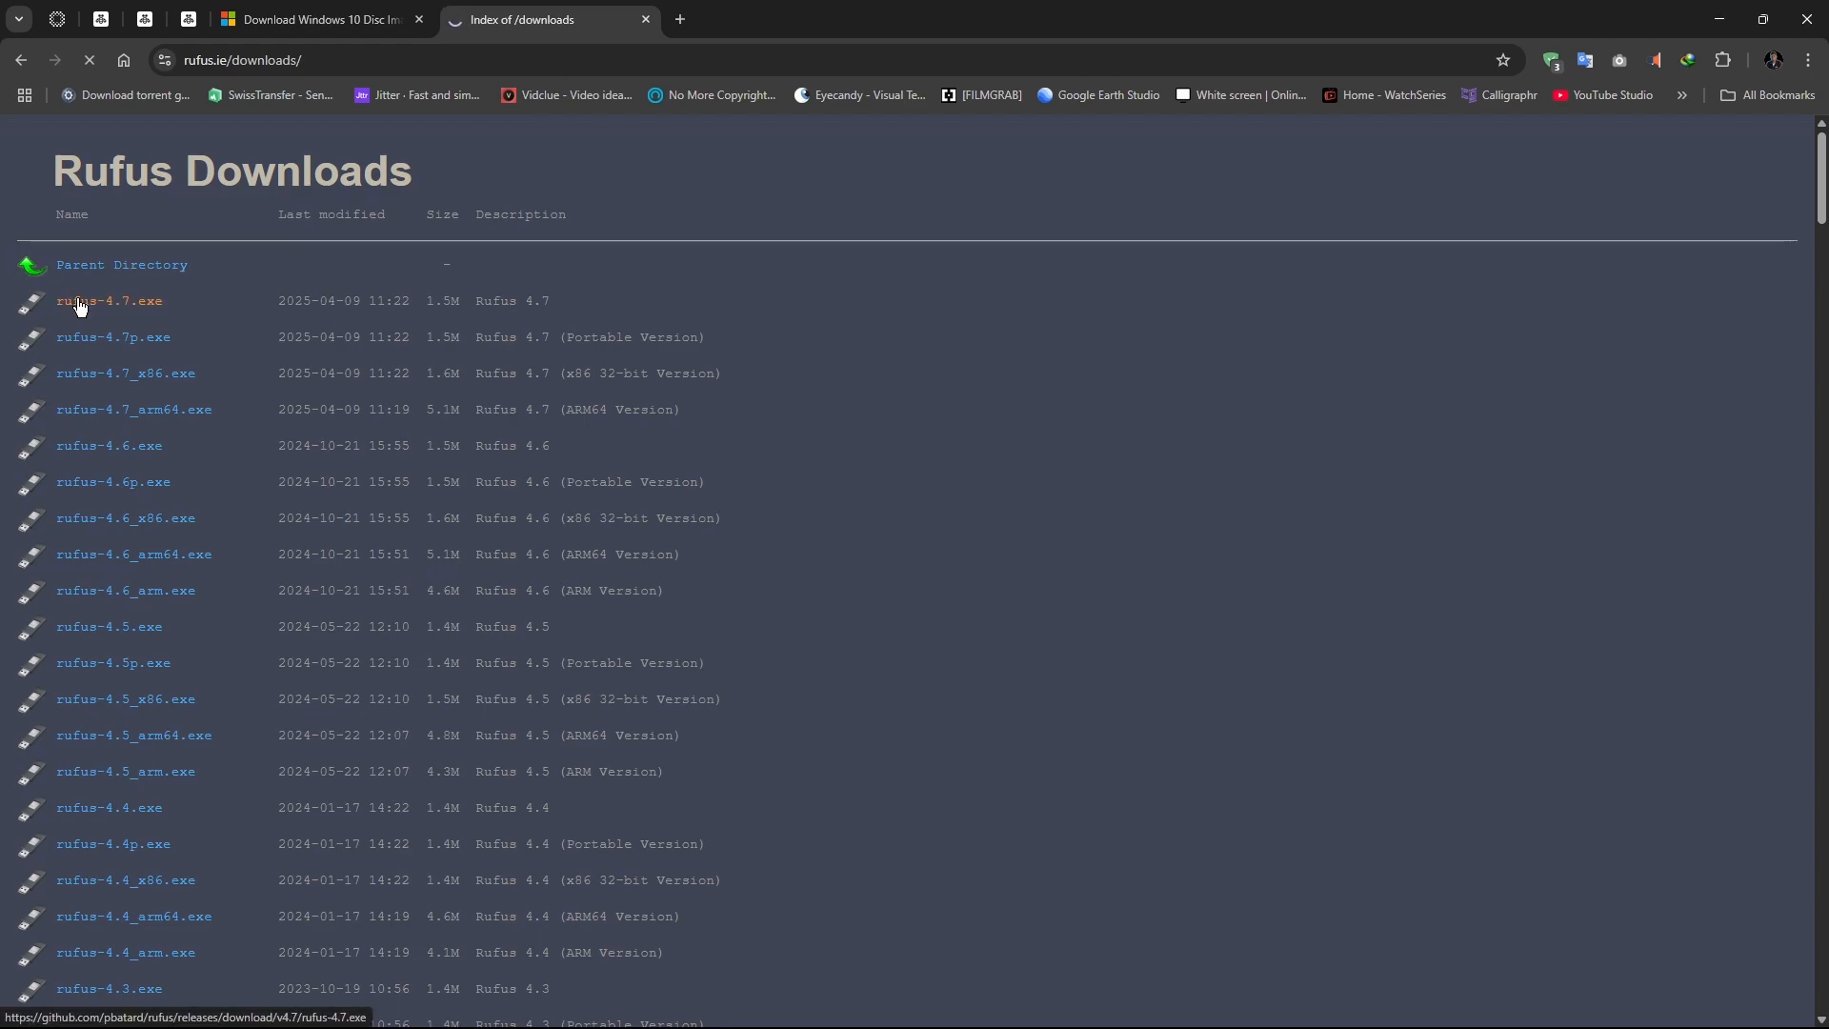
pyautogui.click(893, 610)
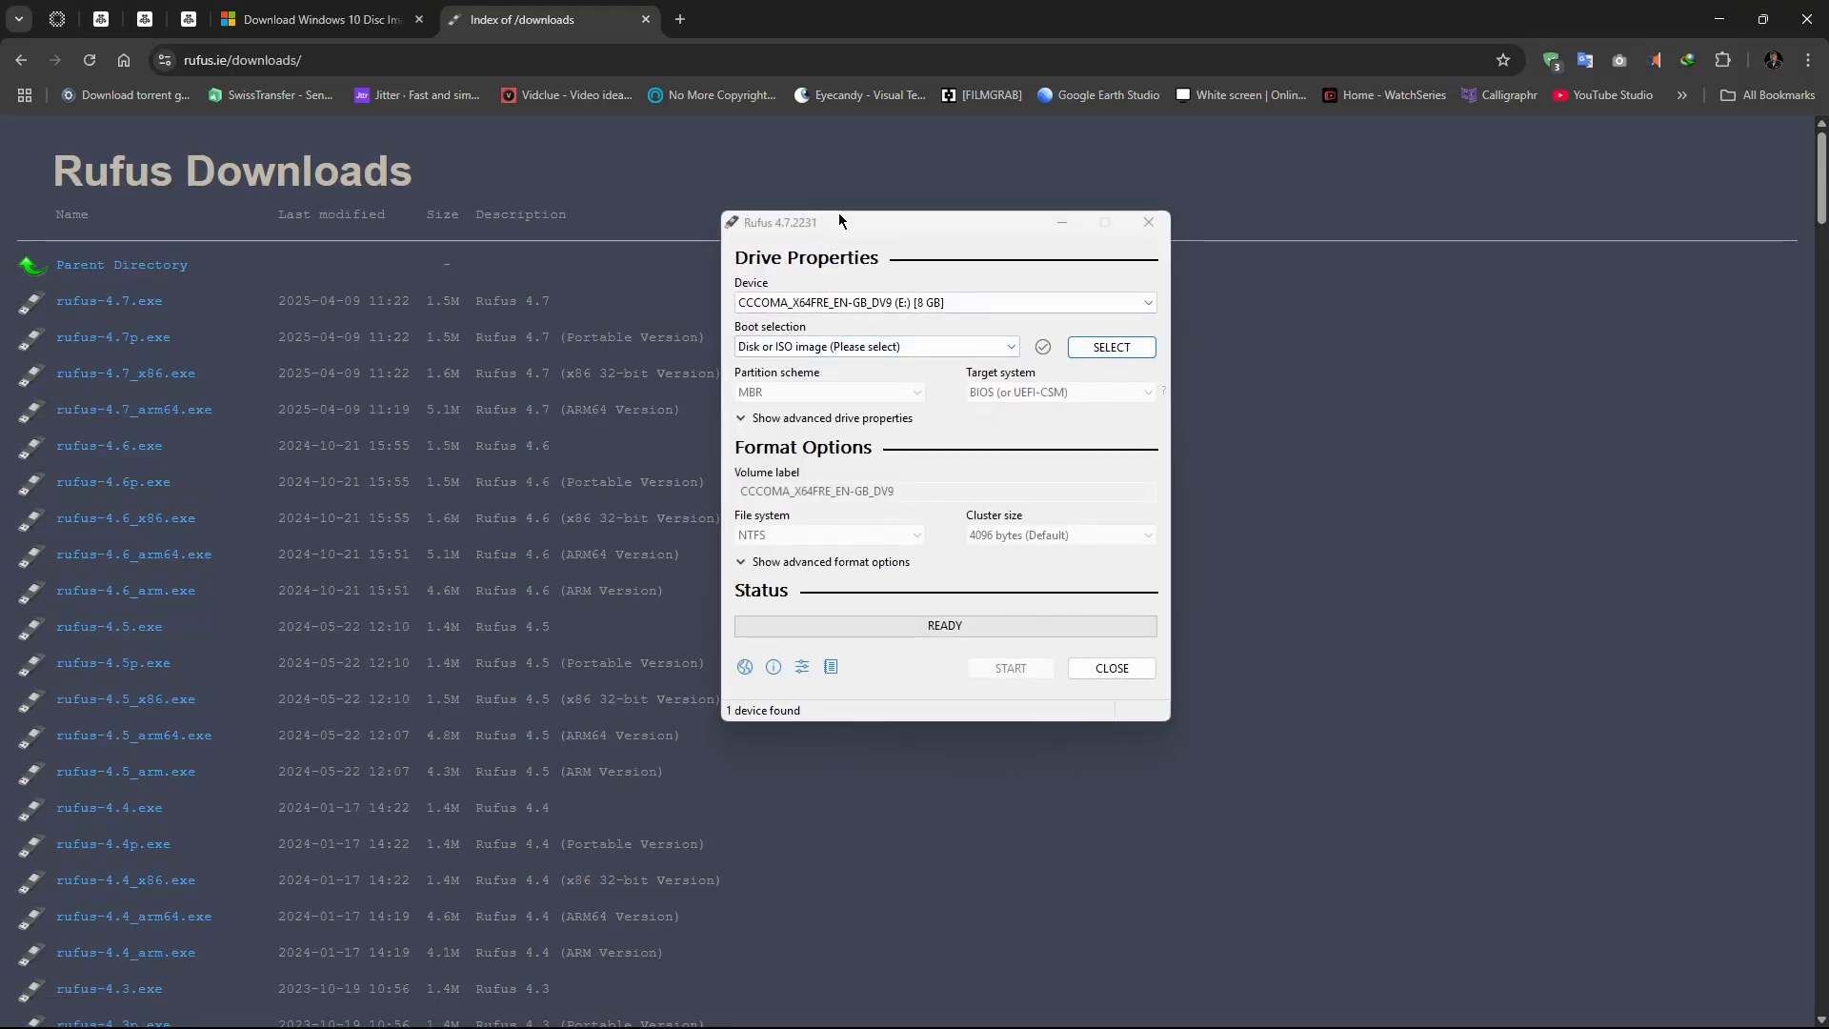
# Load Win10_22H2_EnglishInternational_x64v1_2 from the Win10 folder in Downloads as the boot image.
pyautogui.moveTo(839, 213); pyautogui.dragTo(727, 225)
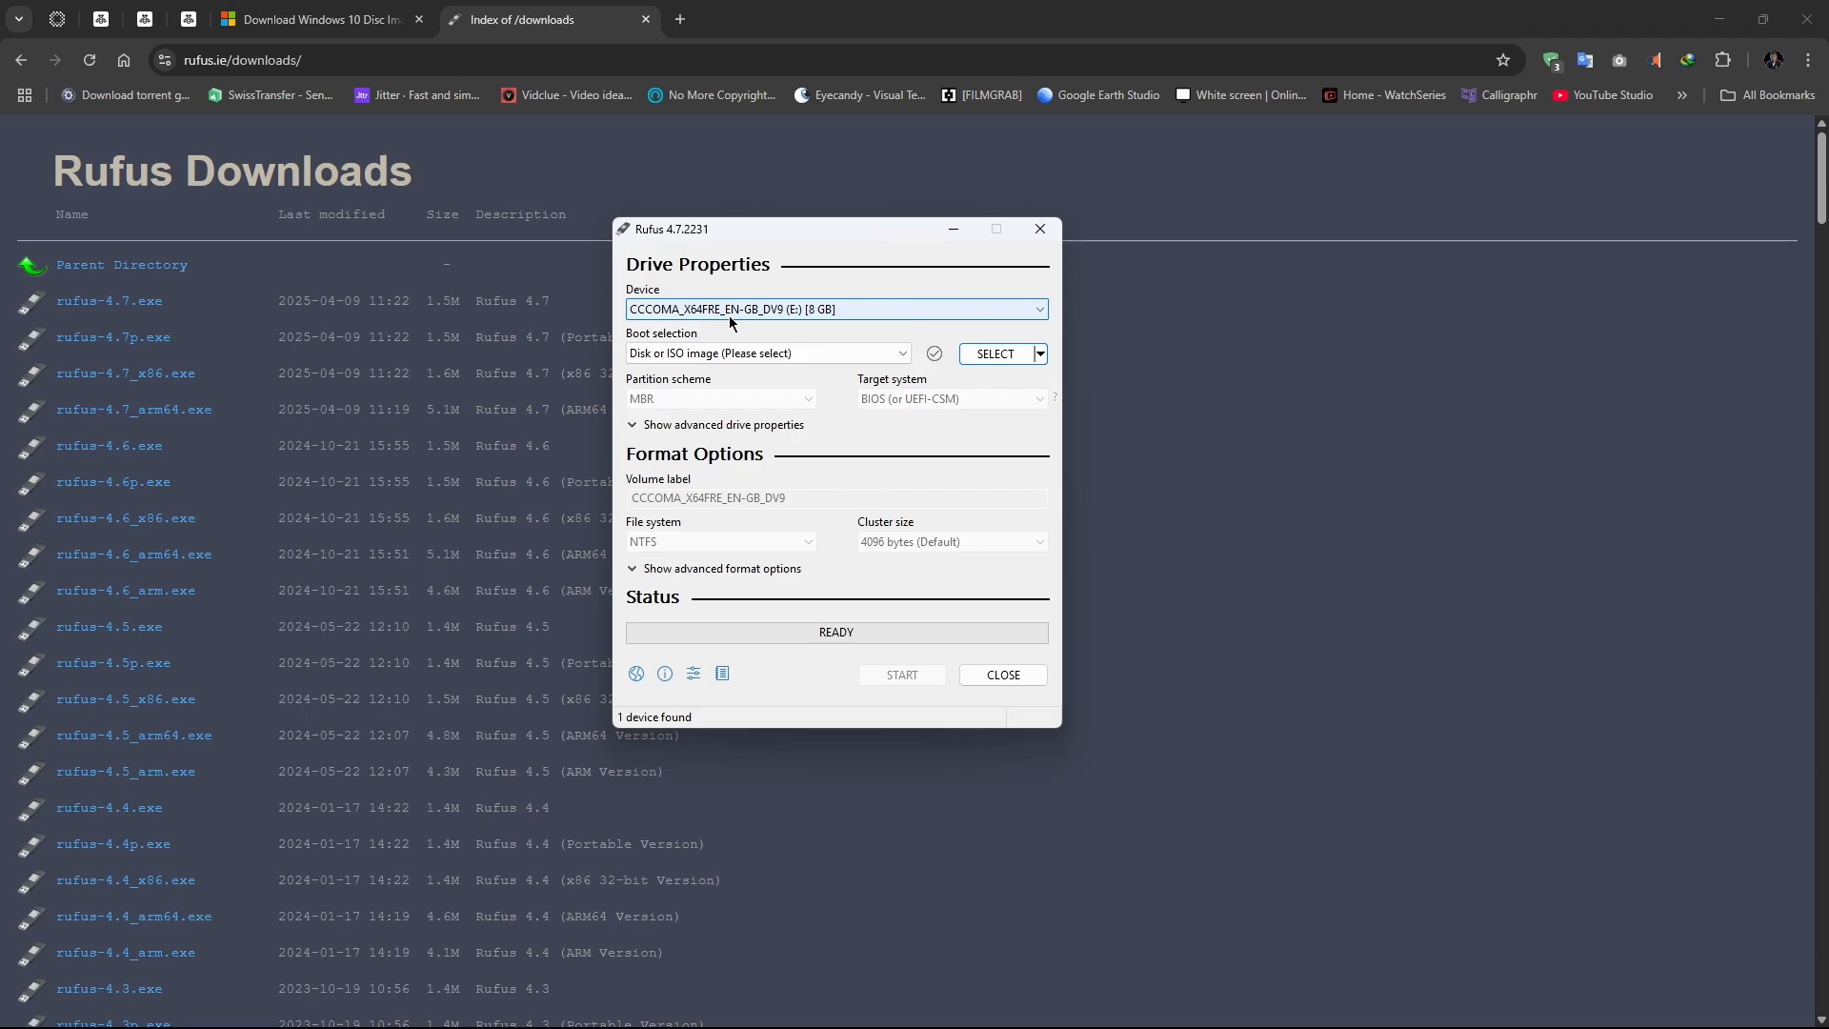
pyautogui.click(997, 357)
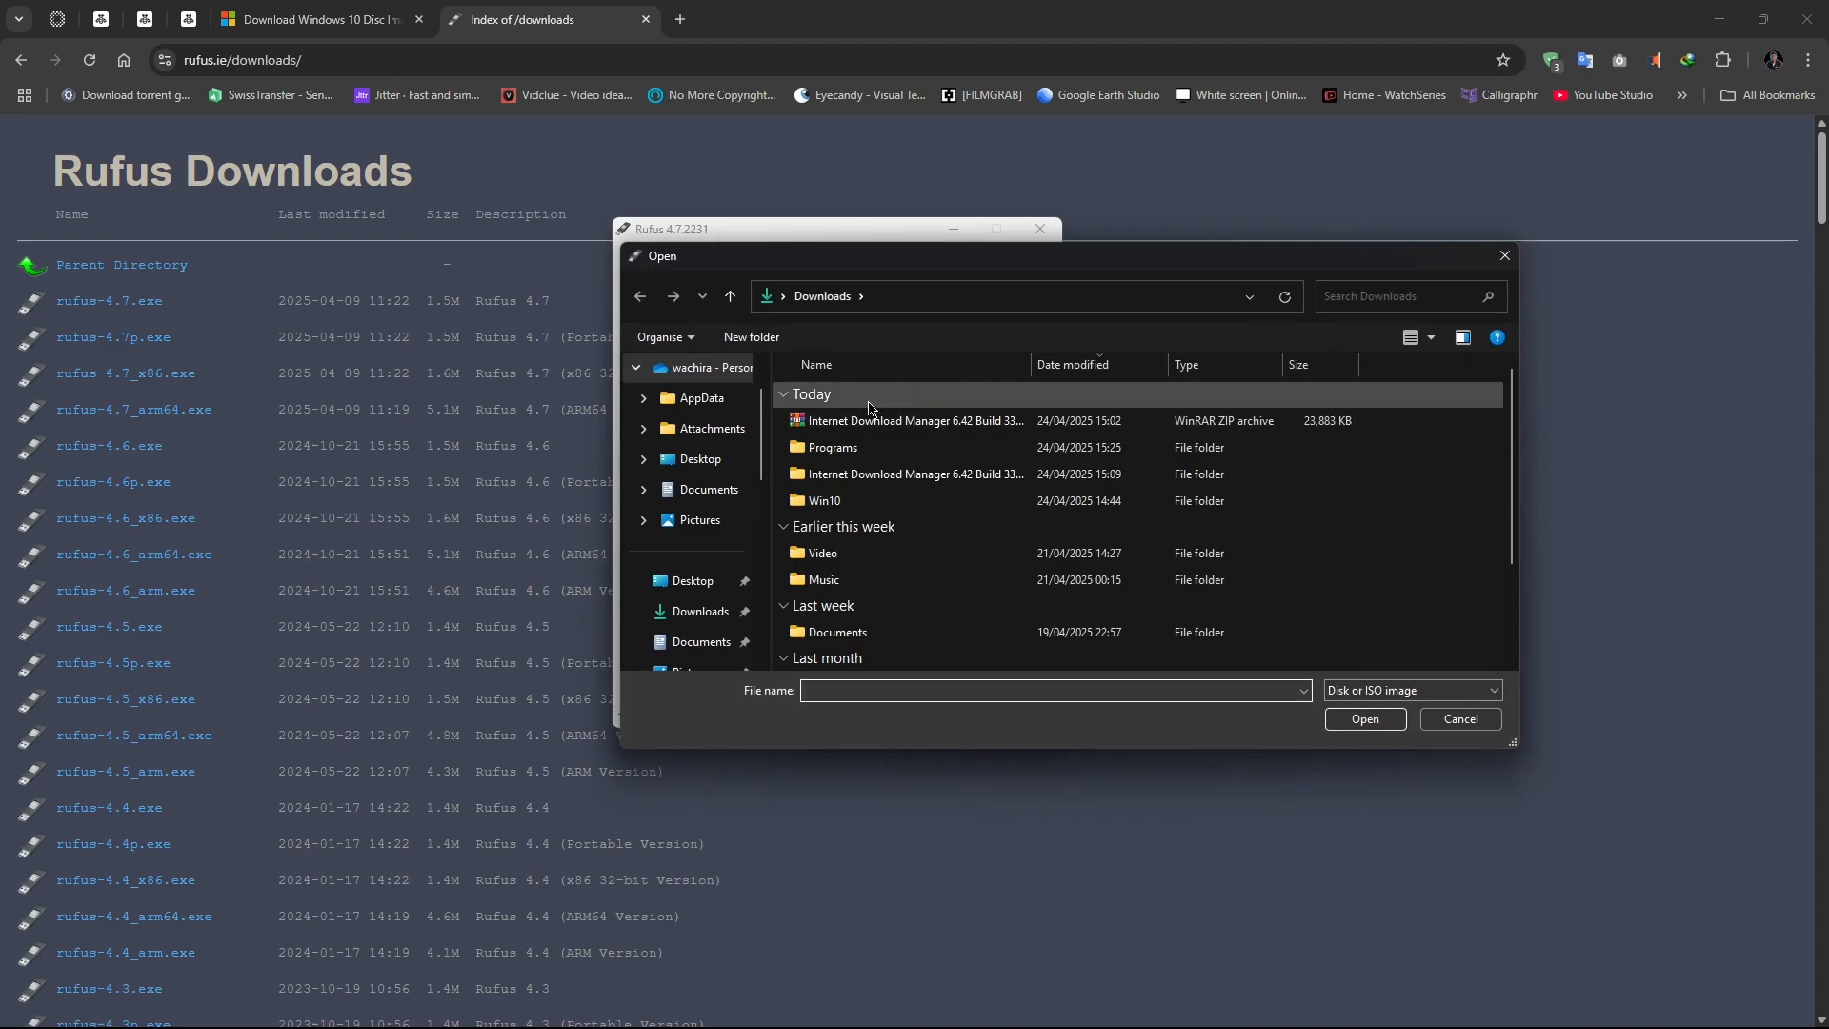
pyautogui.doubleClick(862, 500)
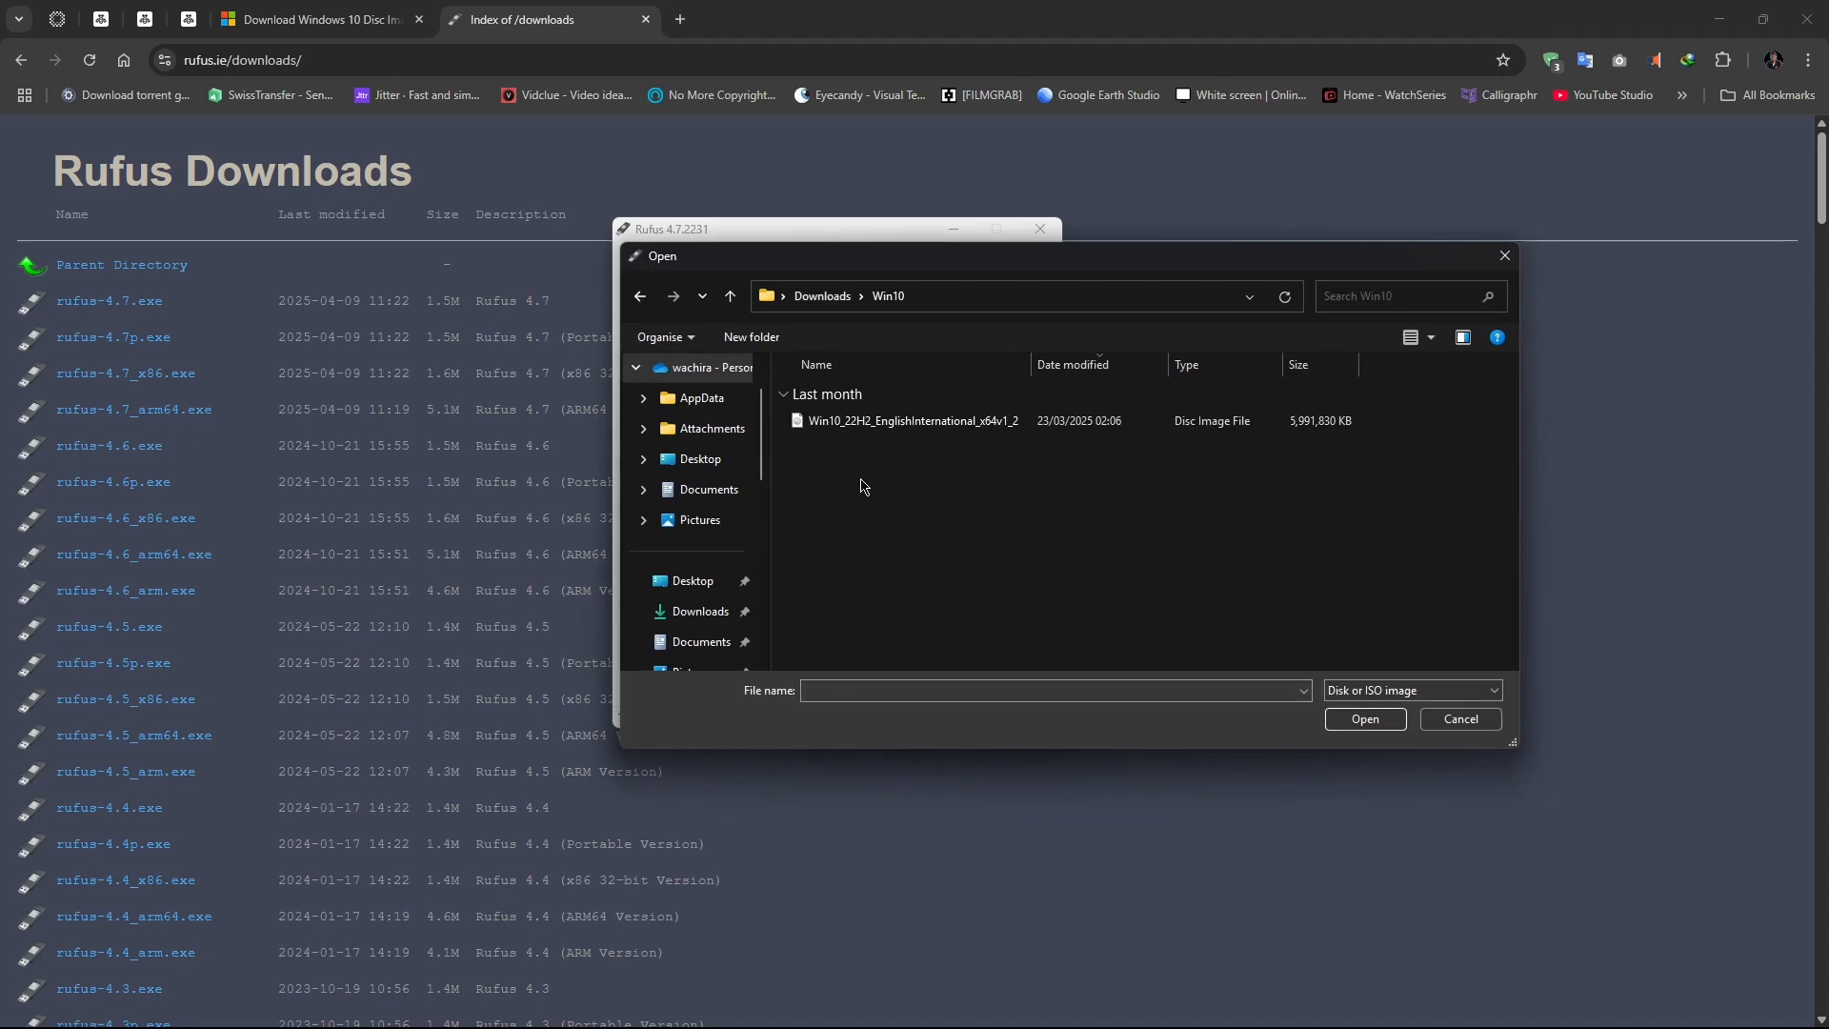
pyautogui.doubleClick(871, 421)
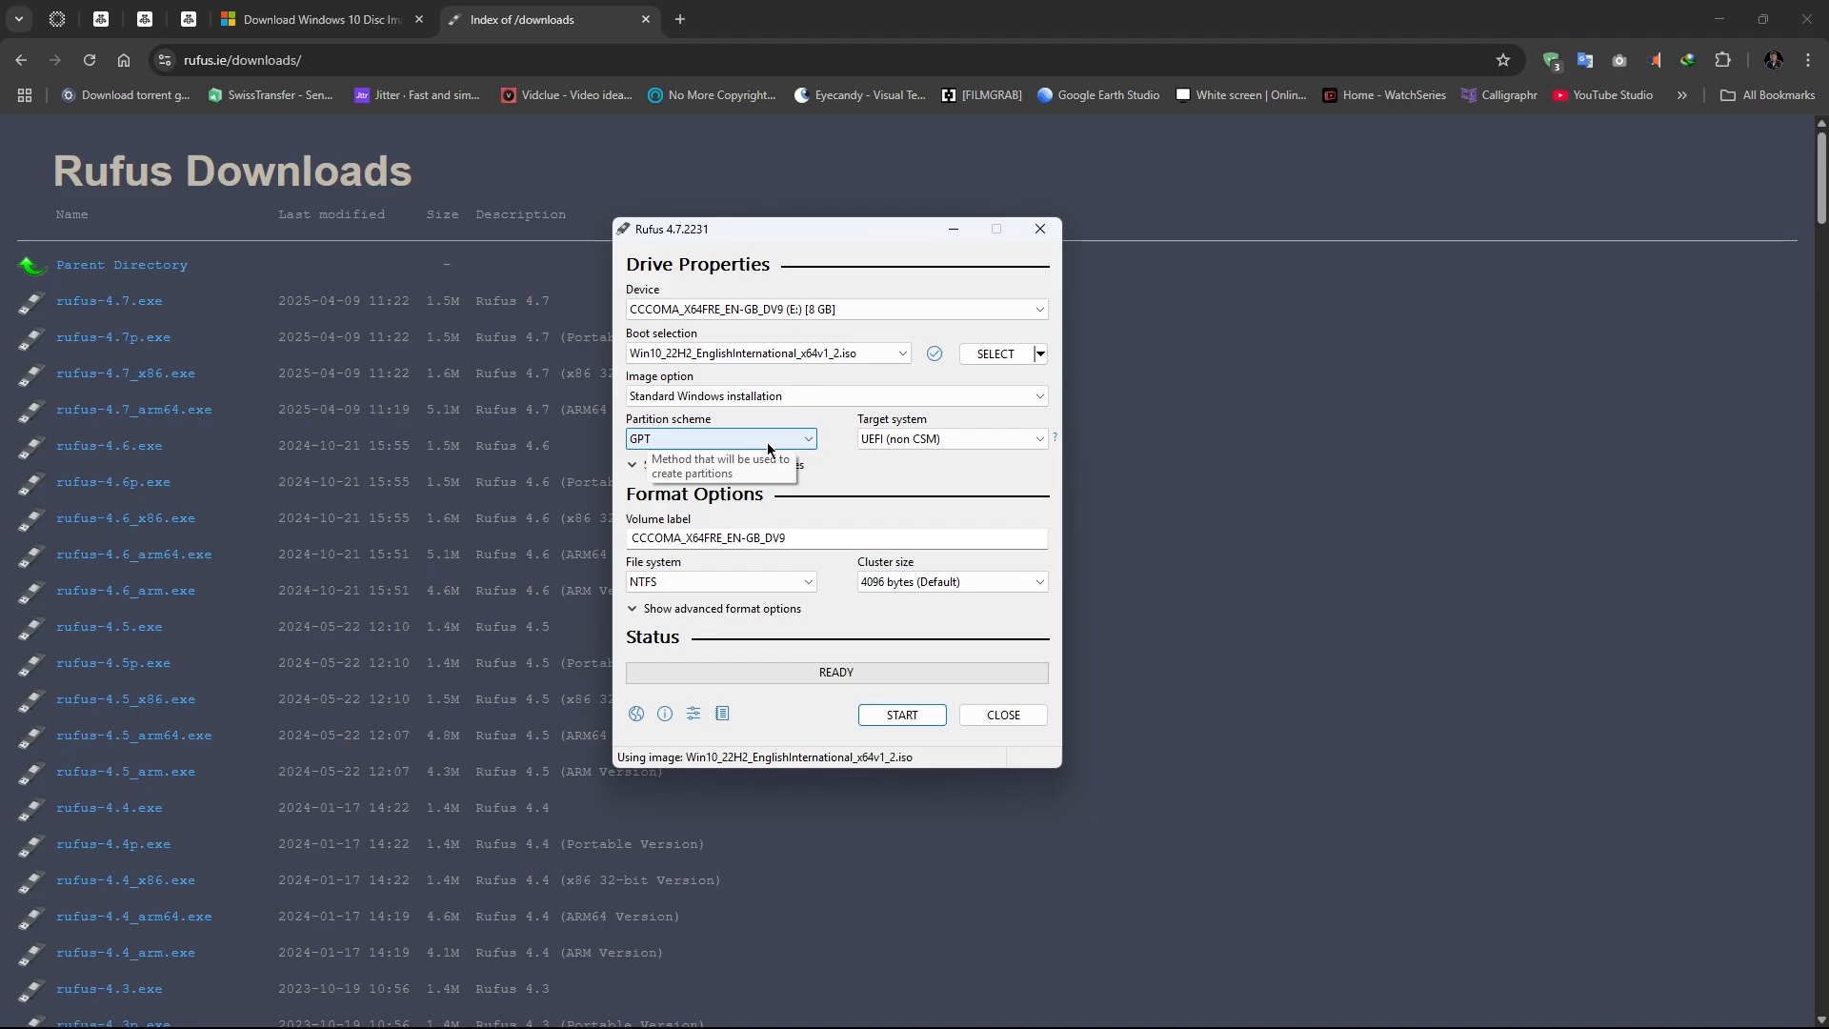
# Keep the image option at Standard Windows installation and set the partition scheme to MBR.
pyautogui.click(780, 395)
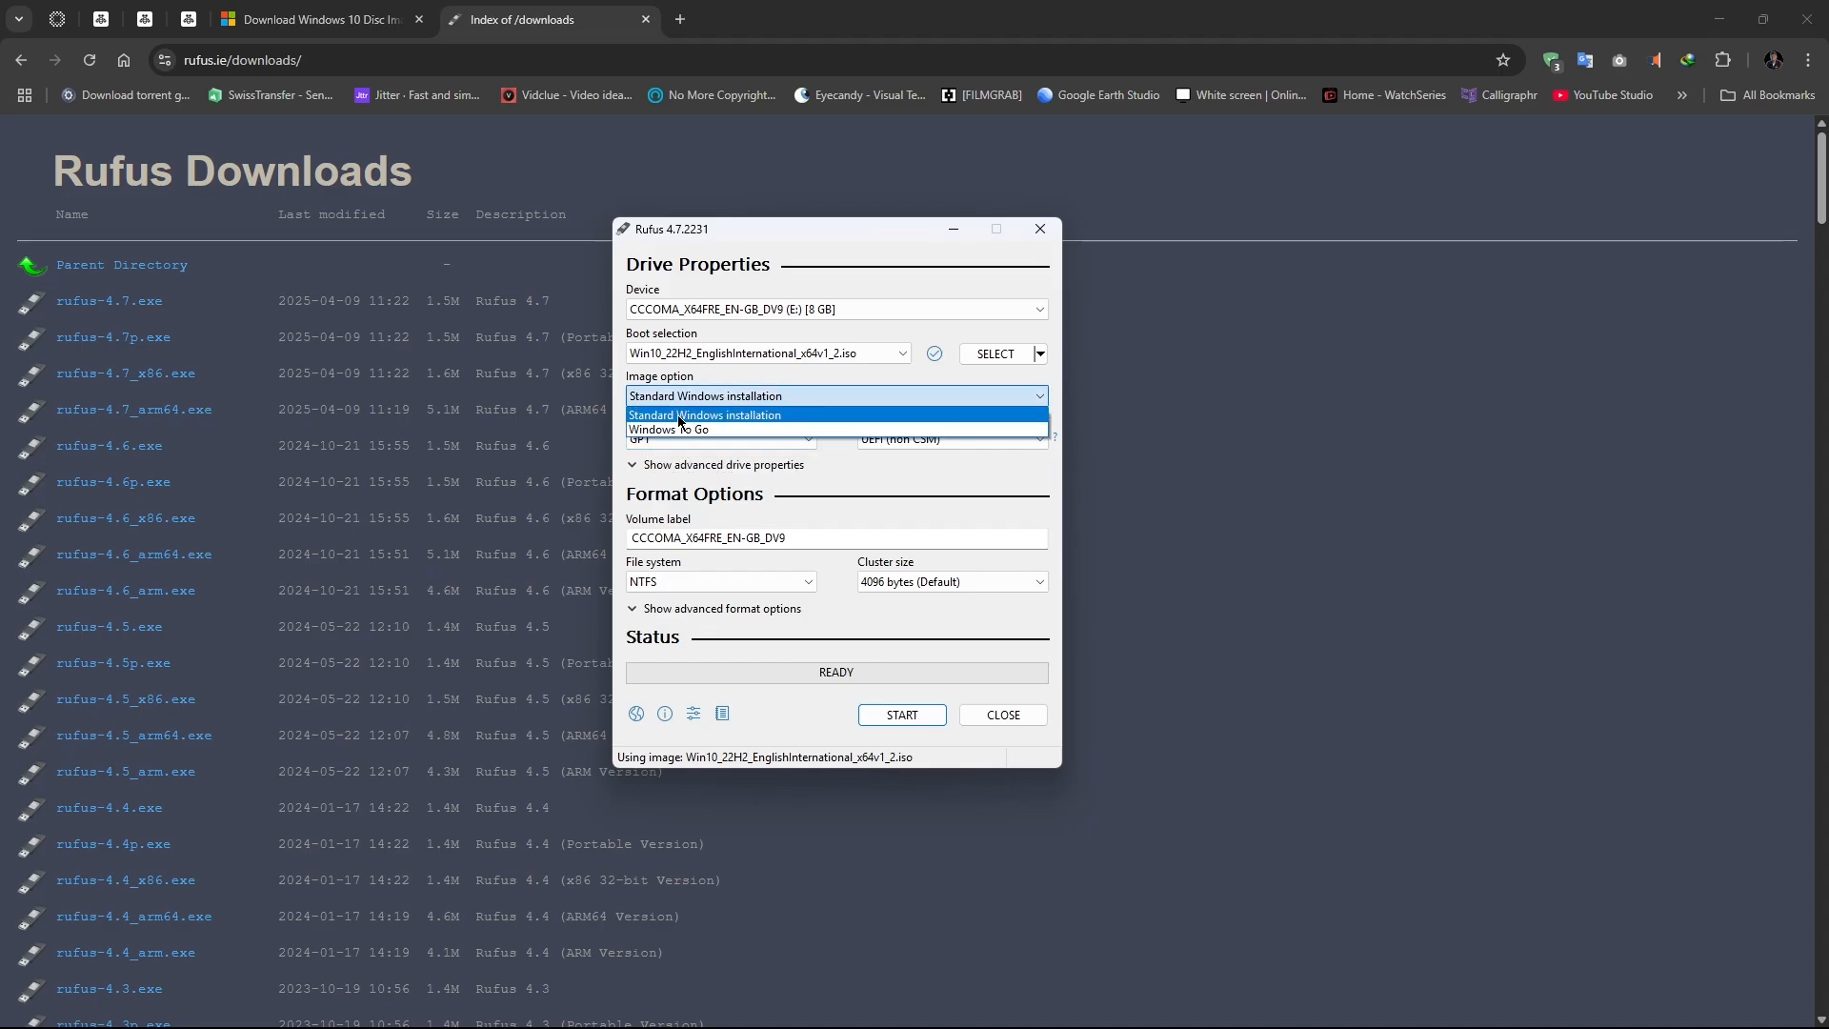
pyautogui.click(788, 475)
pyautogui.click(781, 396)
pyautogui.click(790, 450)
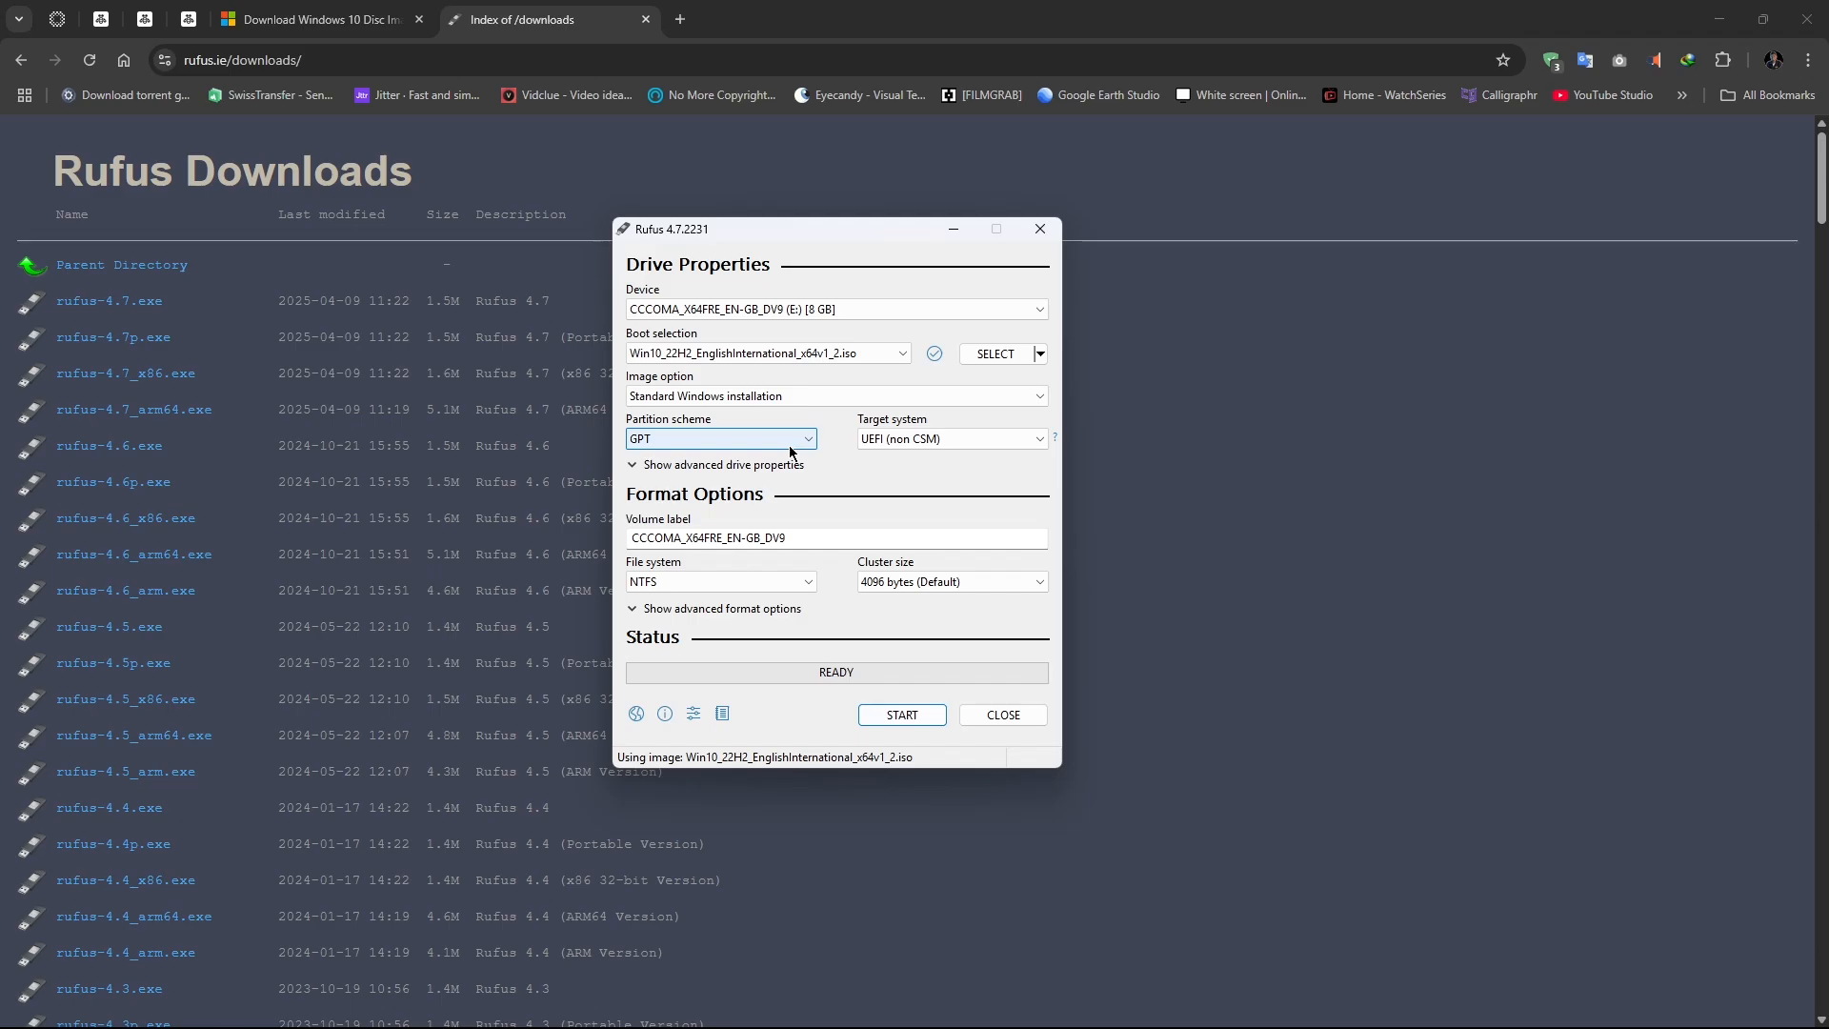
pyautogui.click(790, 446)
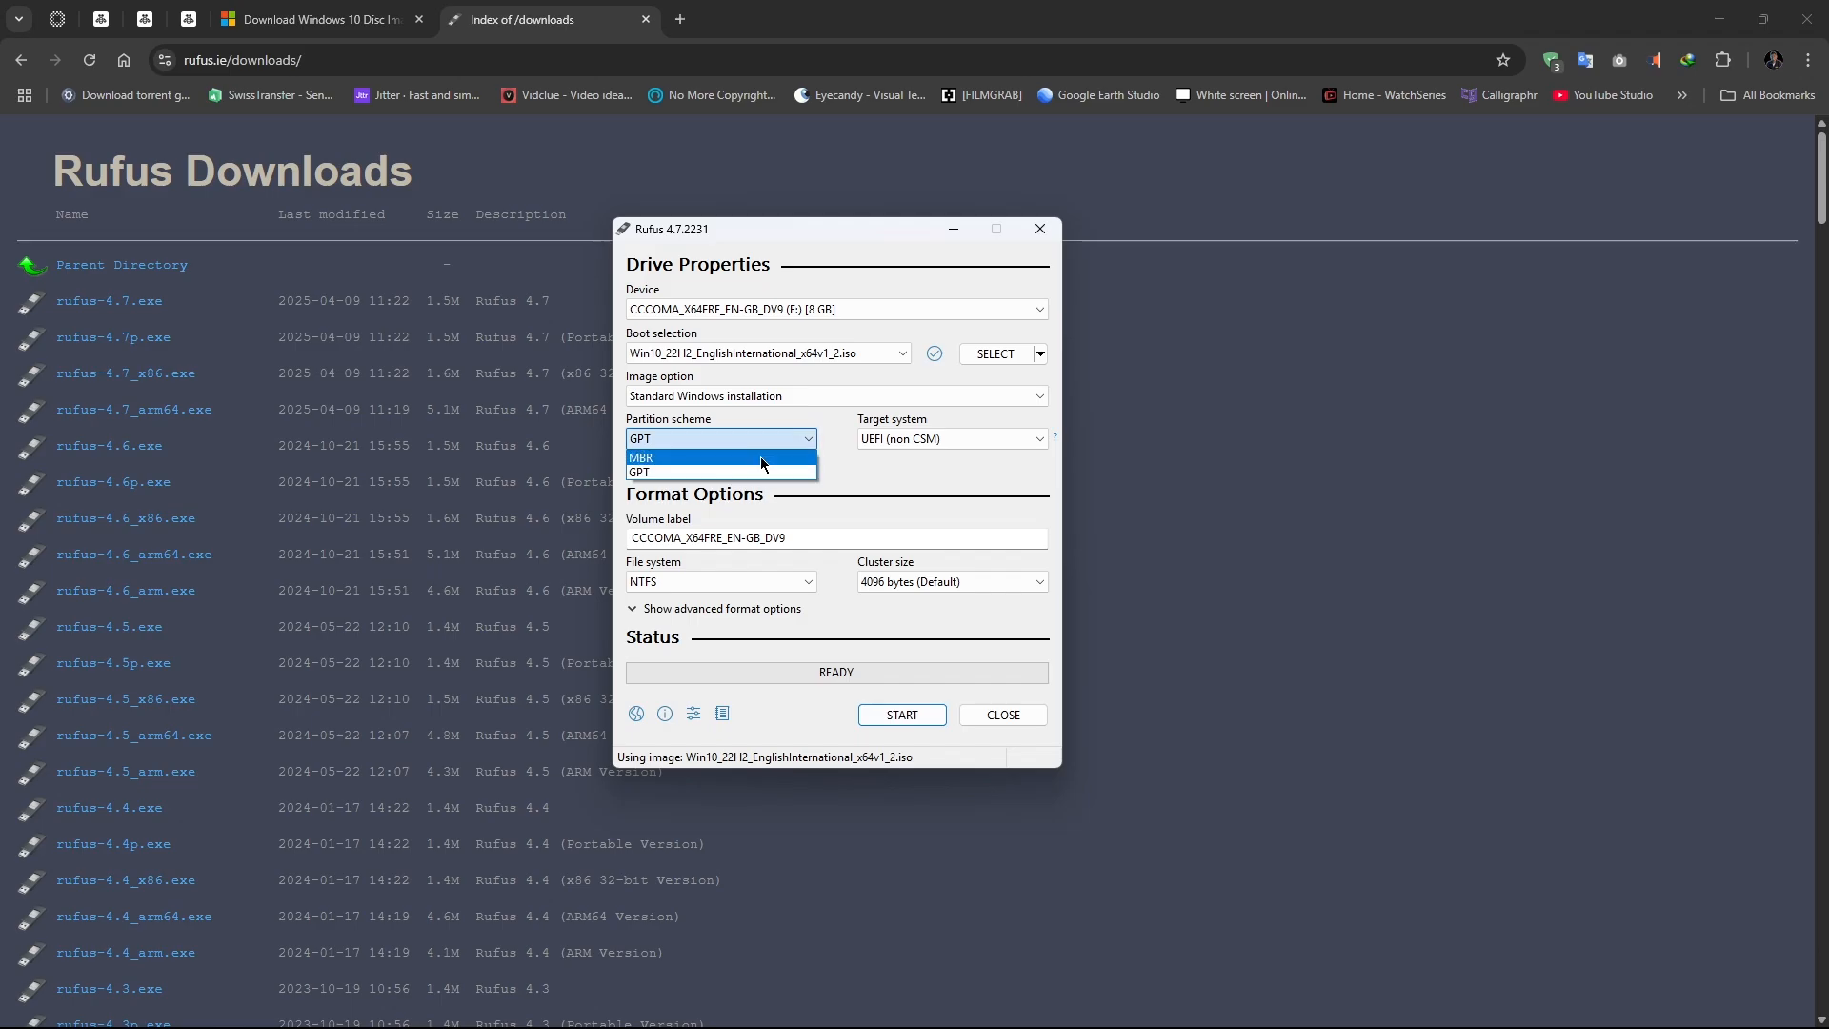
pyautogui.click(759, 461)
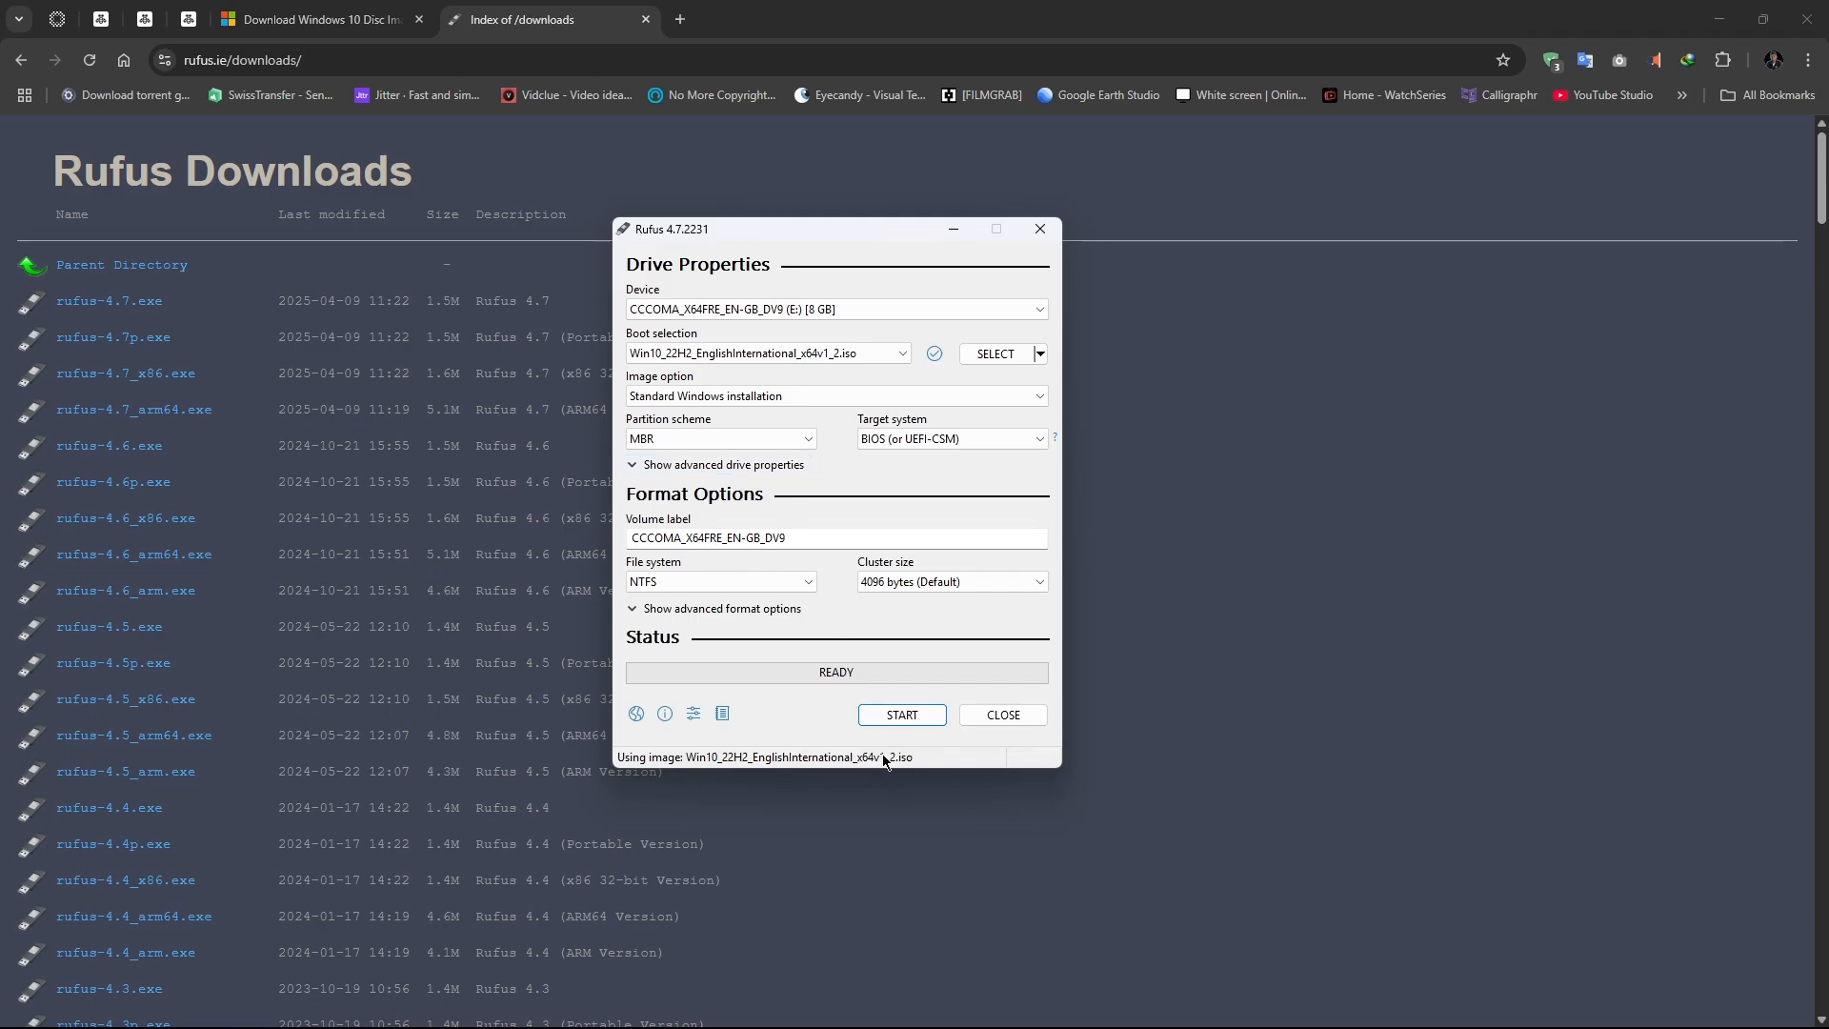
# Start writing the USB drive without any Windows installation customizations, accepting the revoked bootloader and data loss warnings.
pyautogui.click(911, 718)
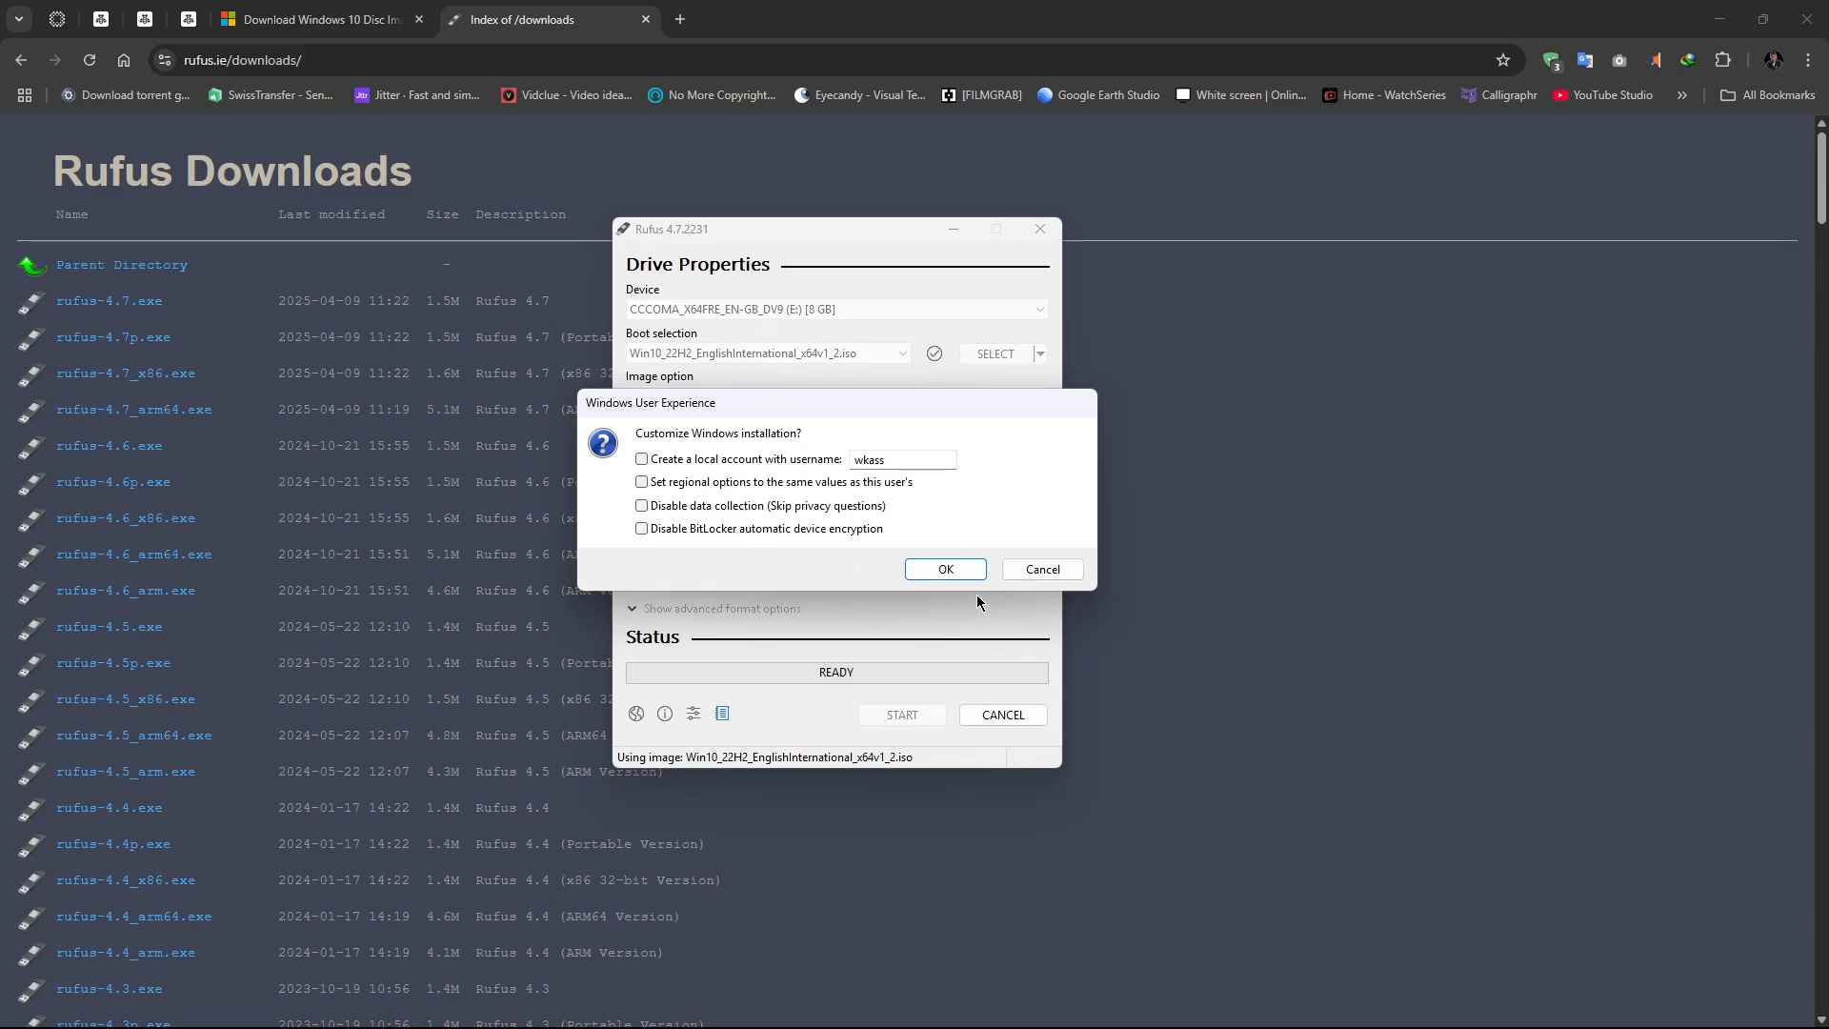
pyautogui.click(962, 568)
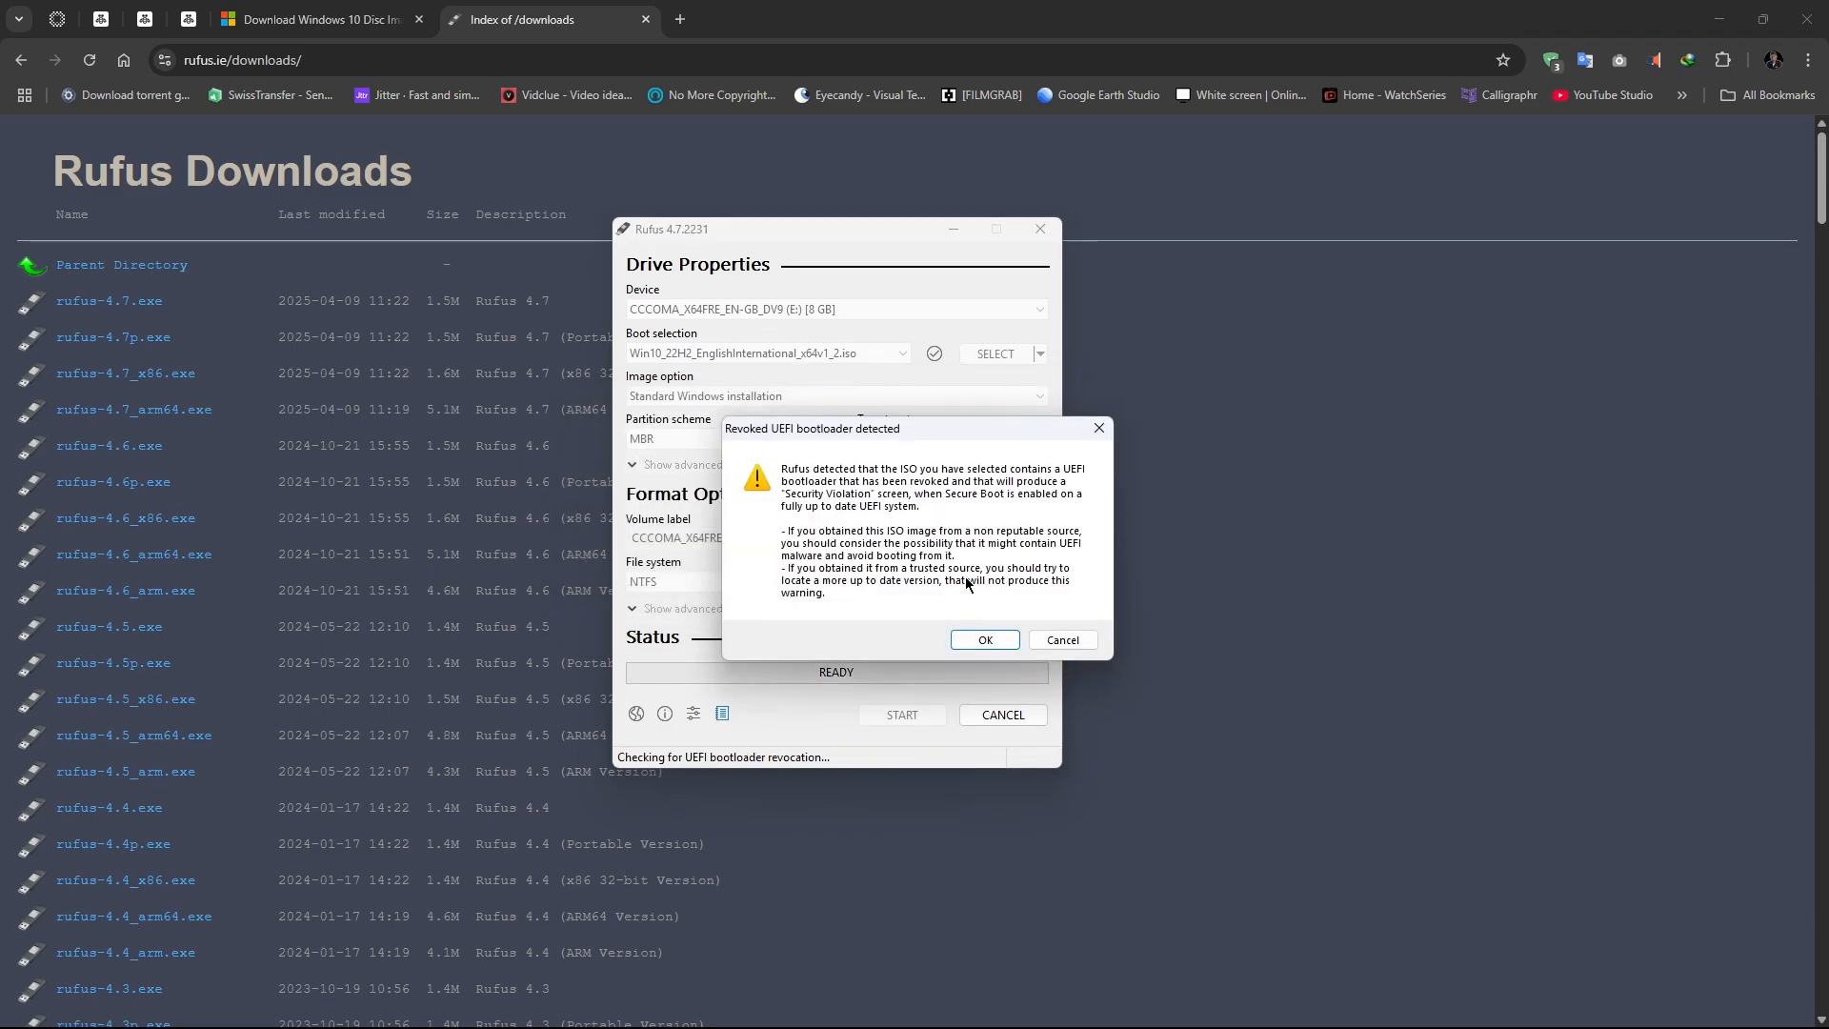
pyautogui.click(973, 642)
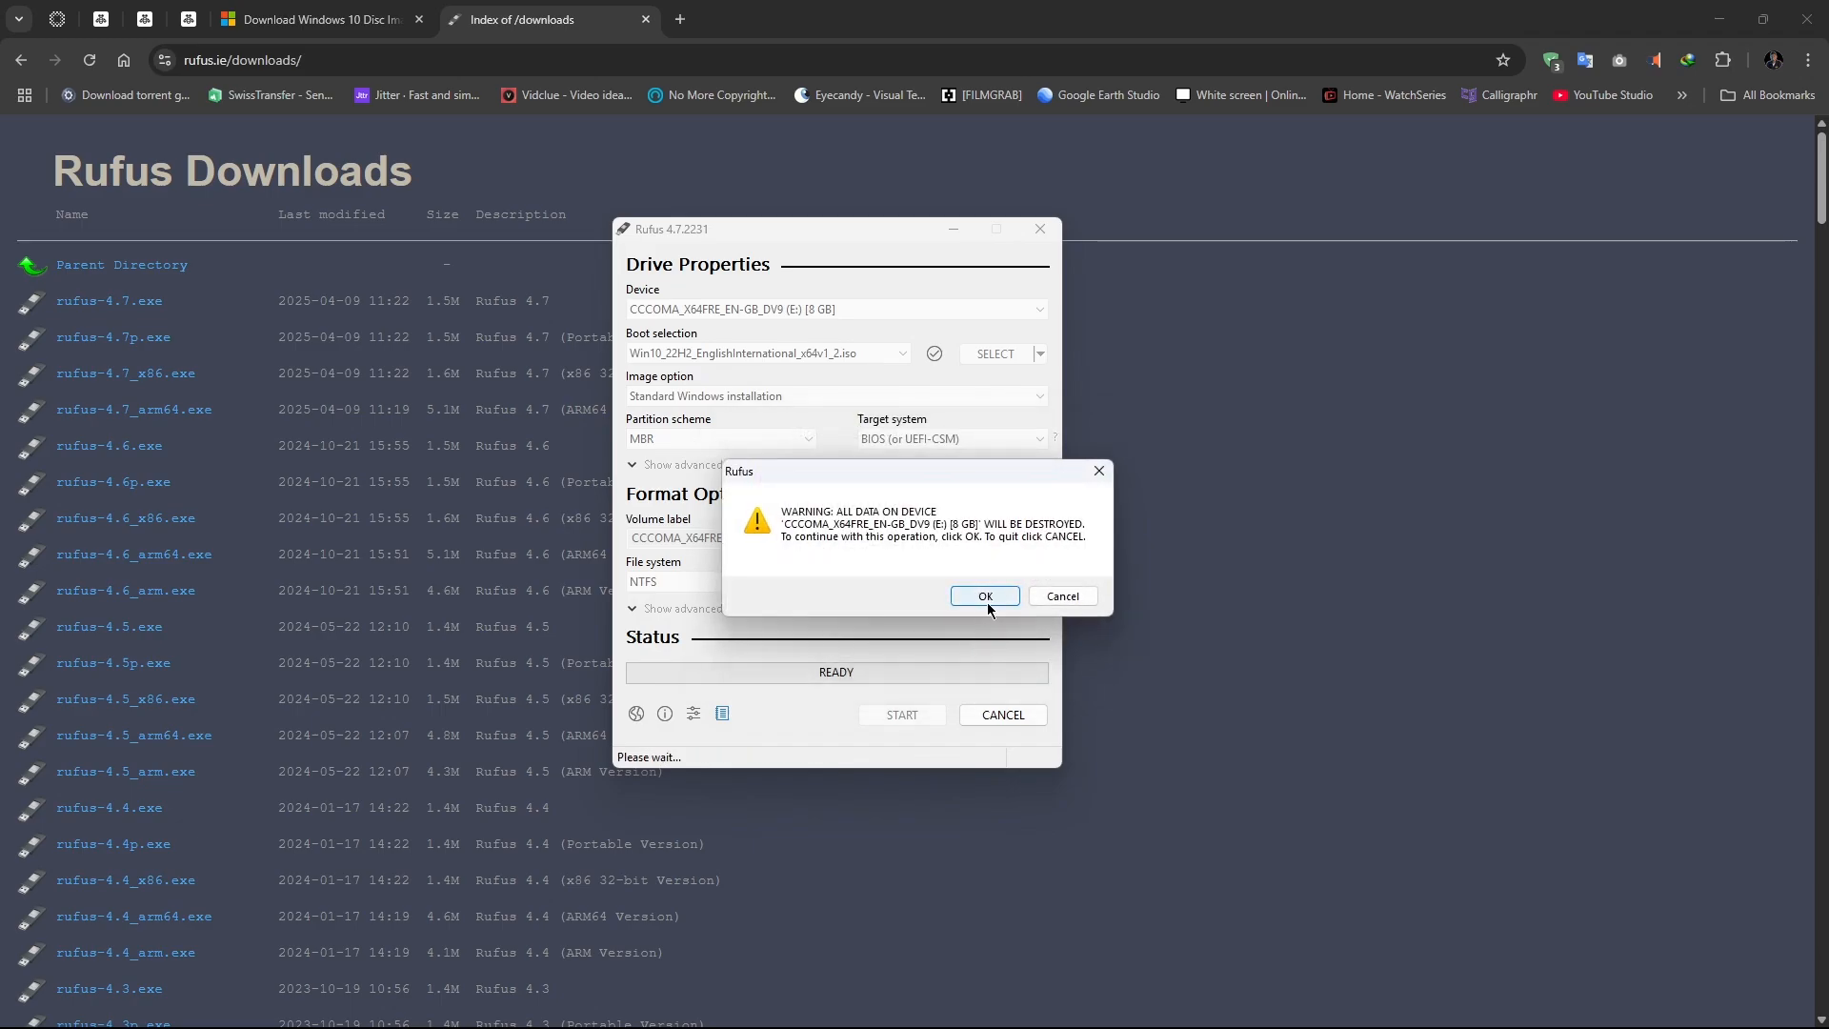
pyautogui.click(987, 600)
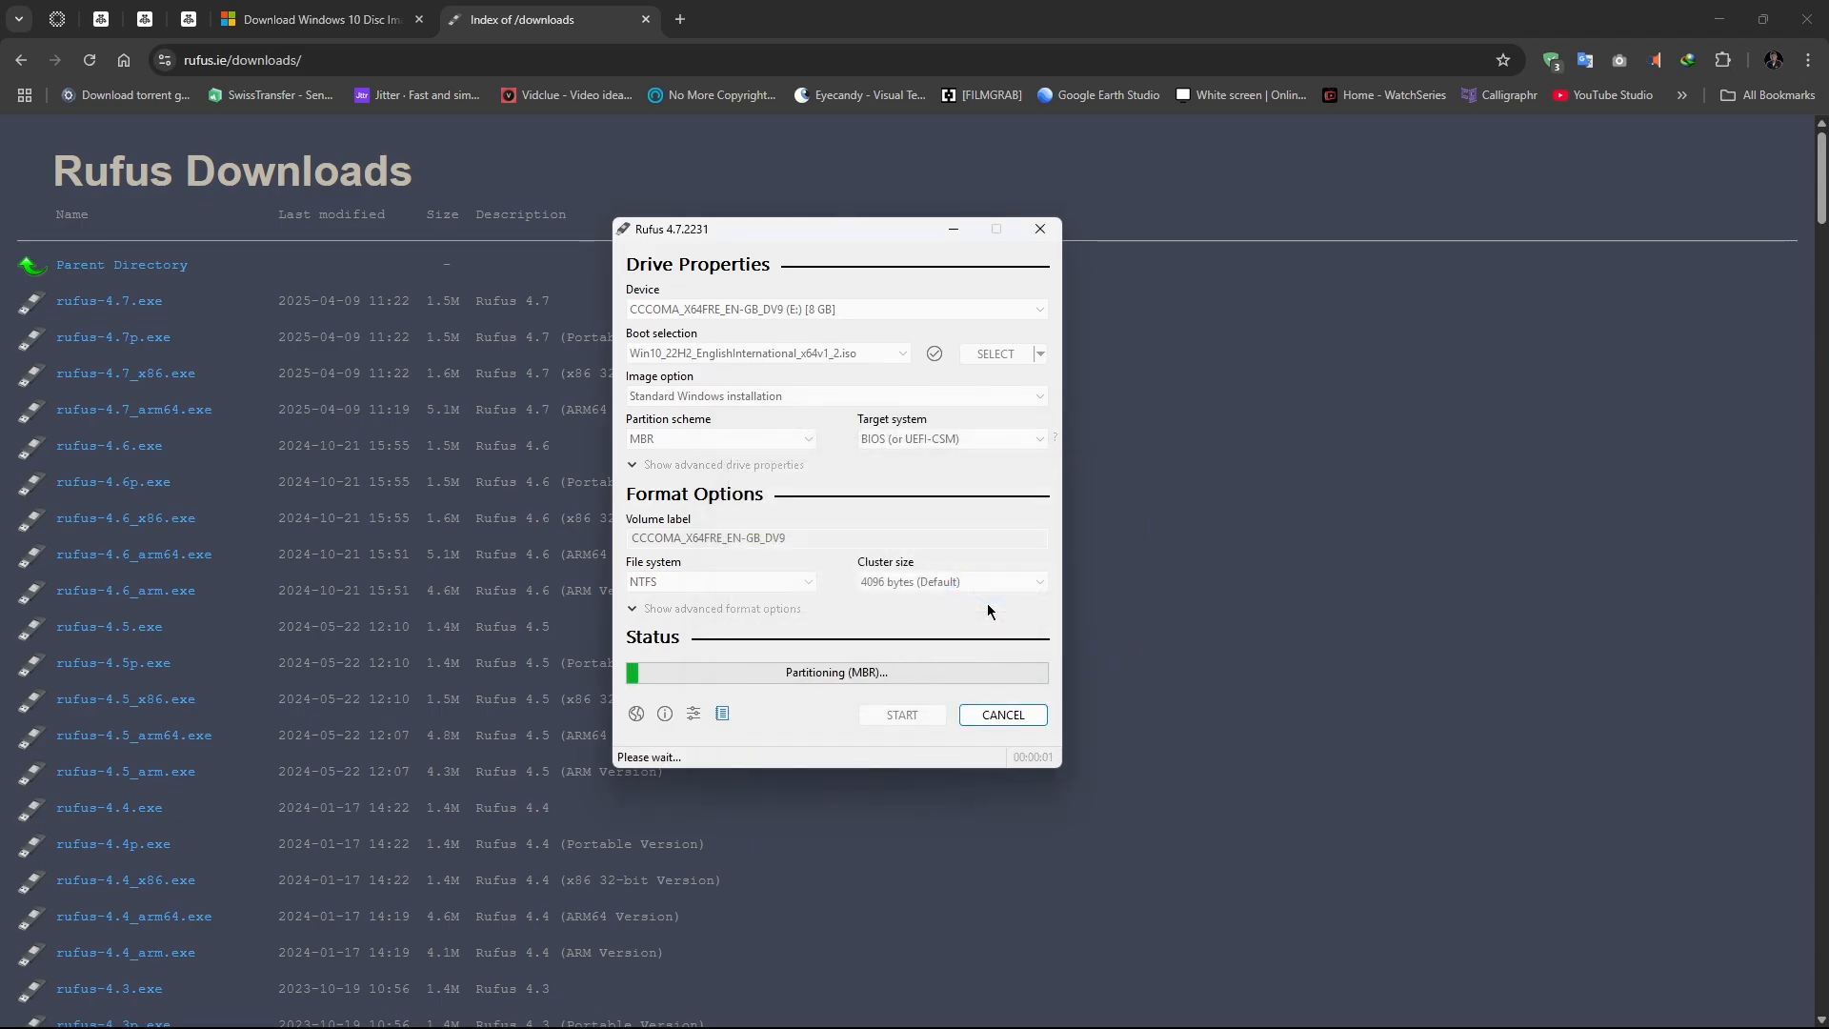